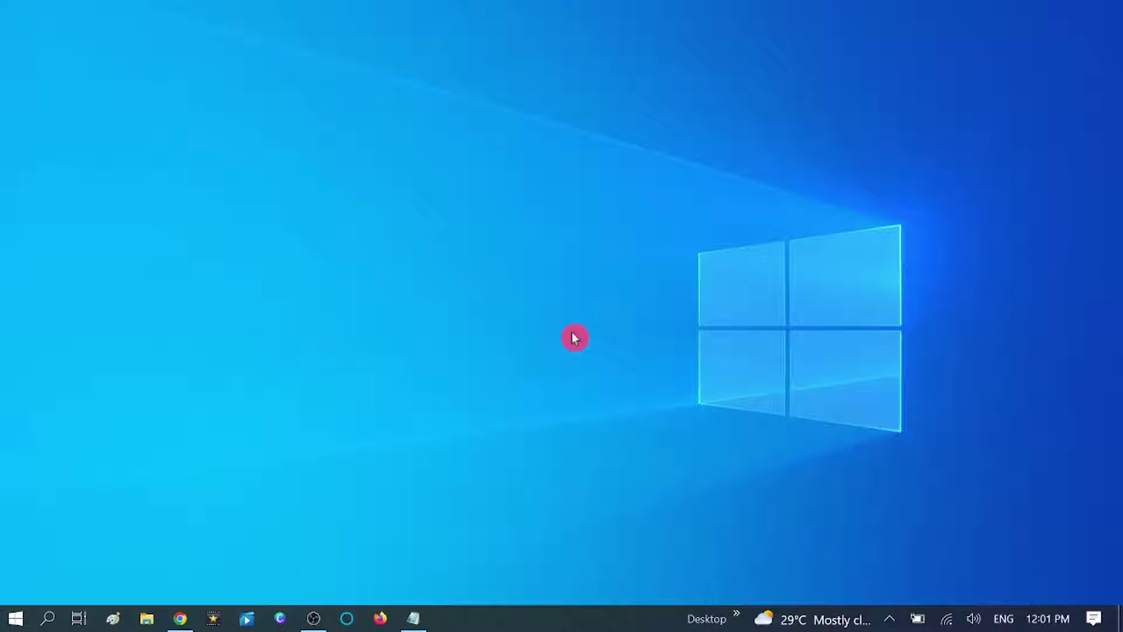
- Run sysdm.cpl from the Run dialog to open System Properties
key(super+r)
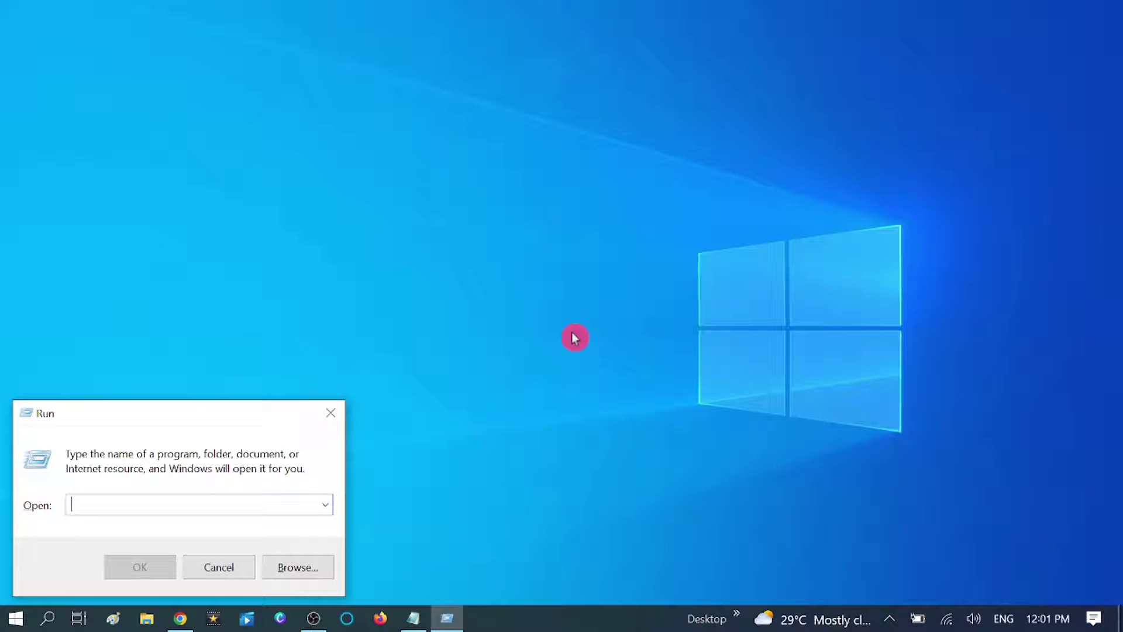
drag(170, 417, 546, 214)
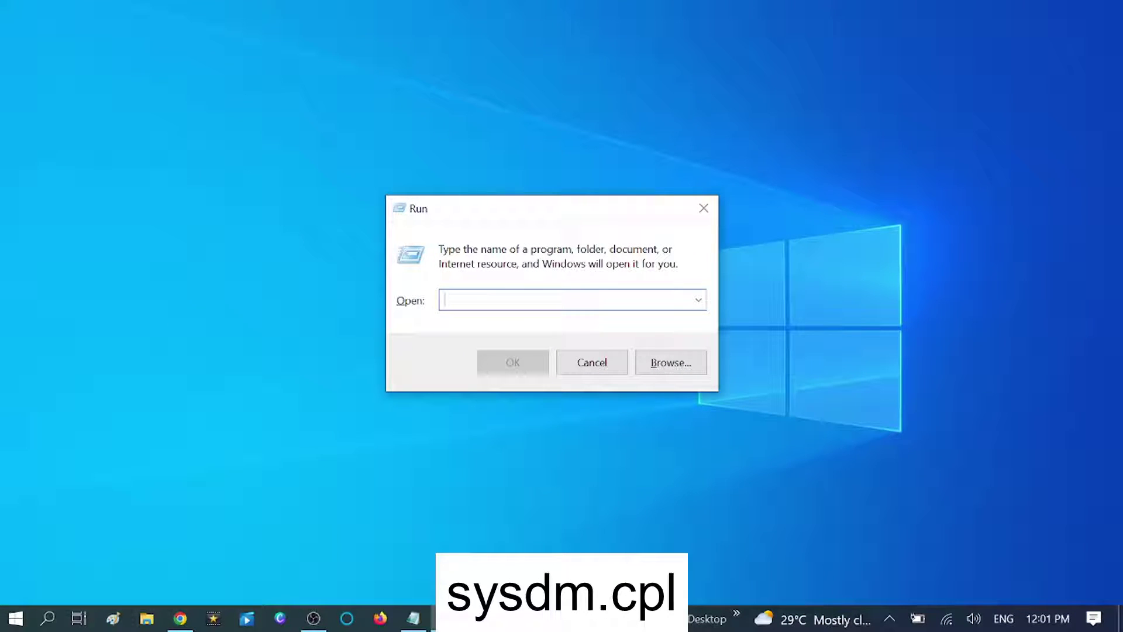
text(sys)
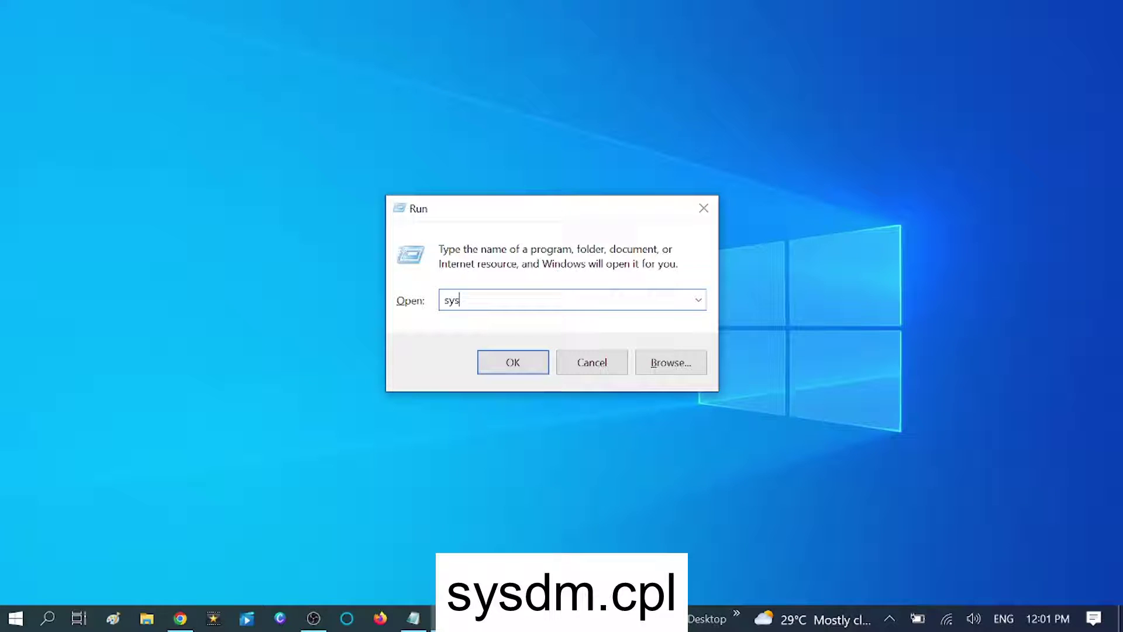
text(dm.)
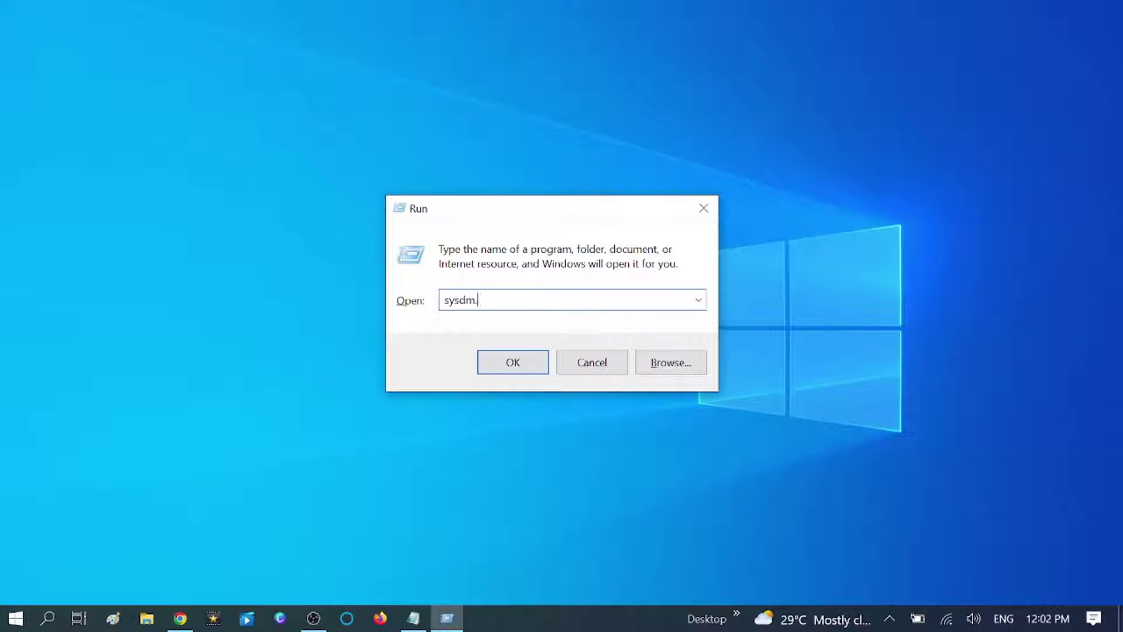
text(cpl)
click(513, 365)
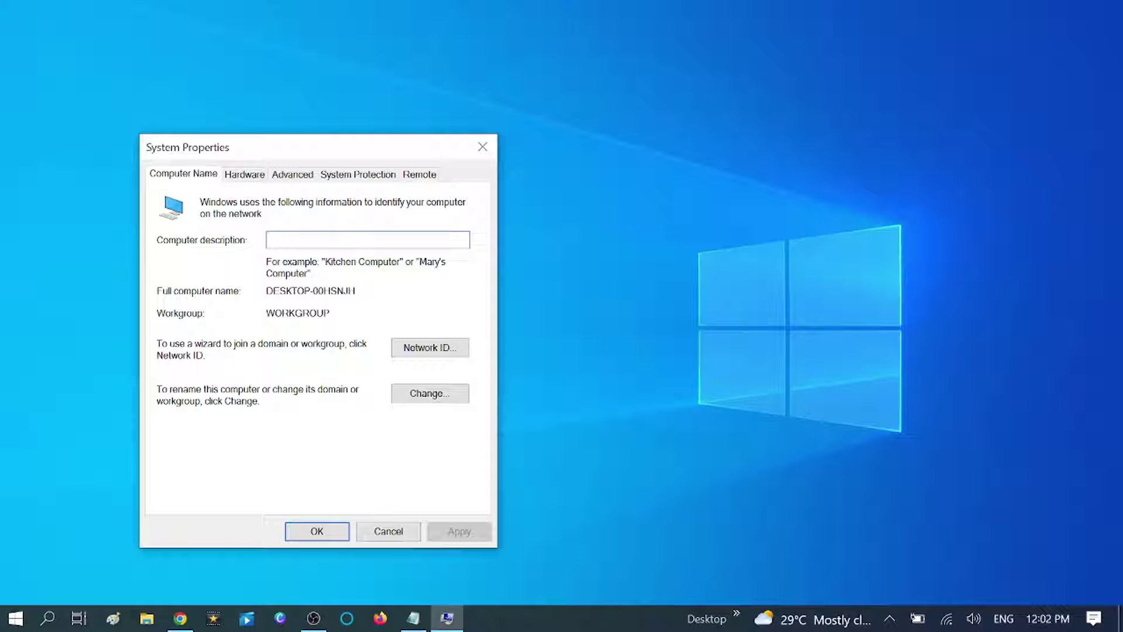
- Open the Virtual Memory dialog through Advanced > Performance Settings > Advanced
click(294, 176)
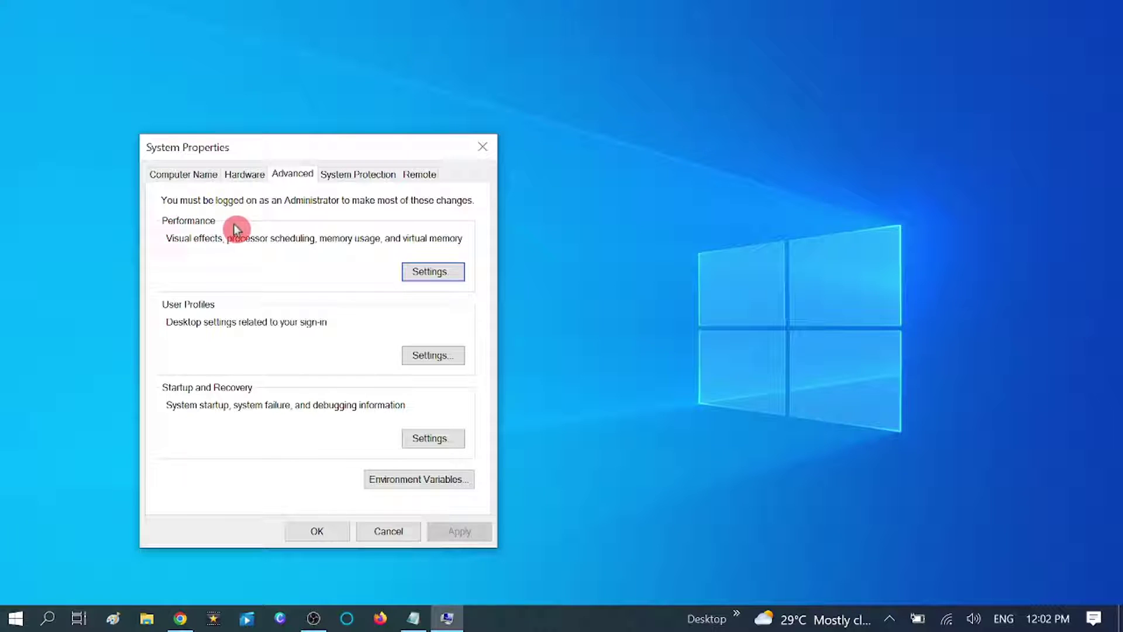
click(432, 273)
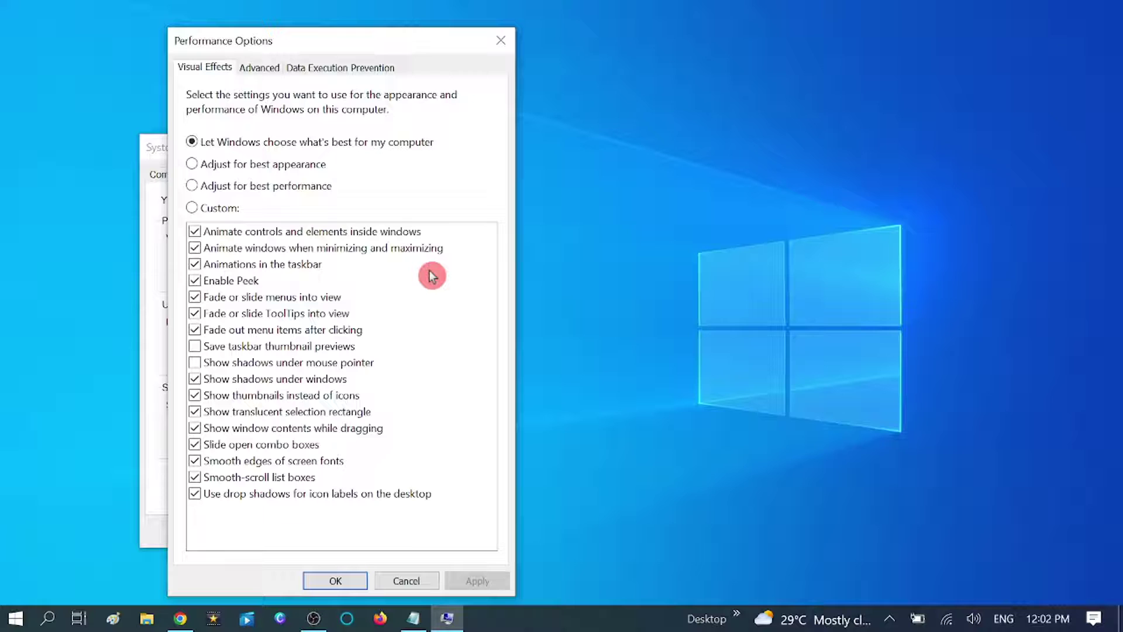
click(259, 68)
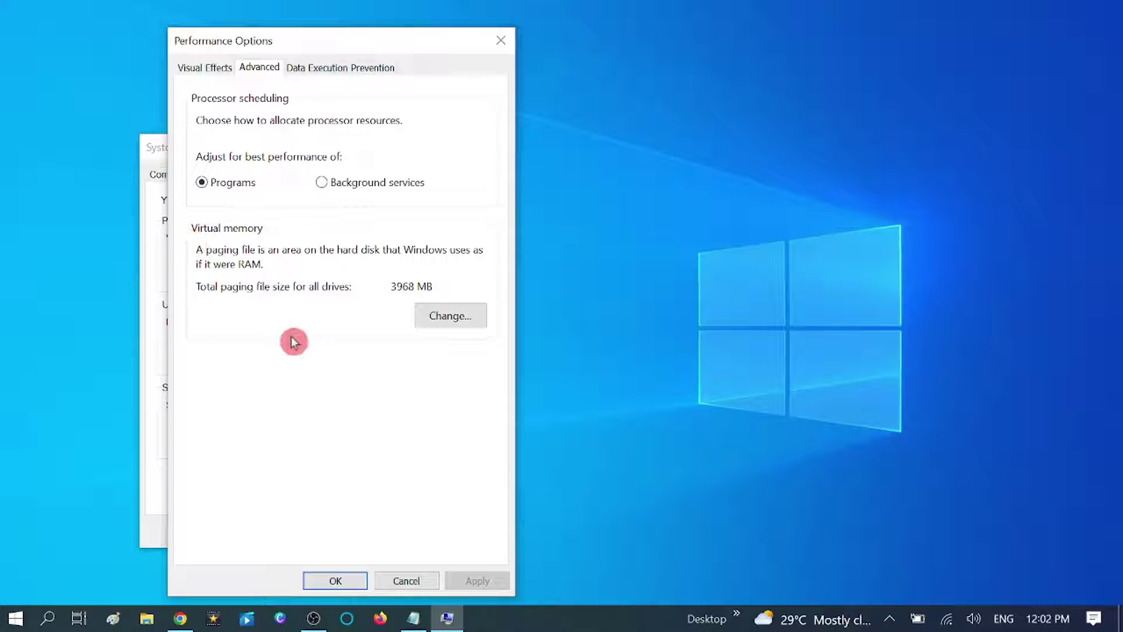
click(455, 322)
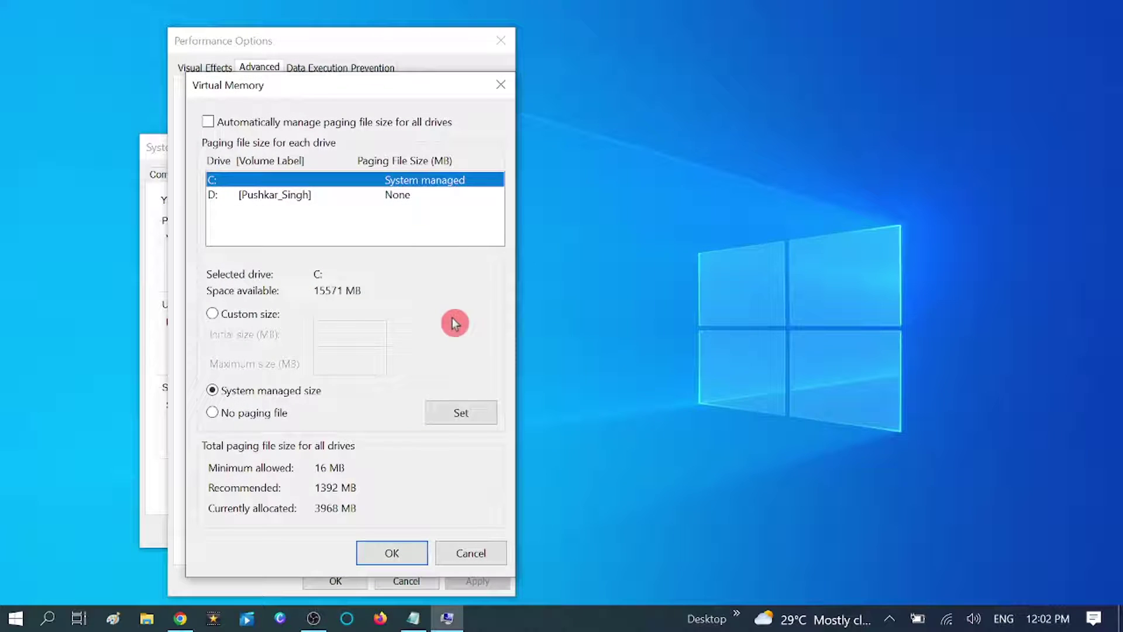
- Turn off automatic paging file management and choose Custom size for drive C:
click(209, 123)
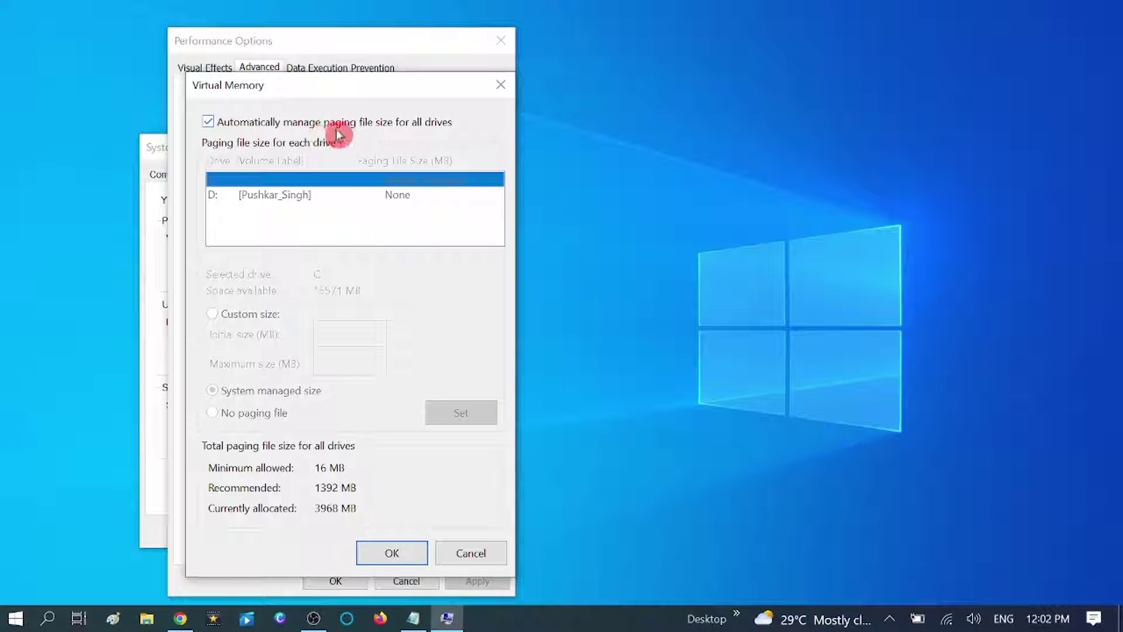
click(210, 124)
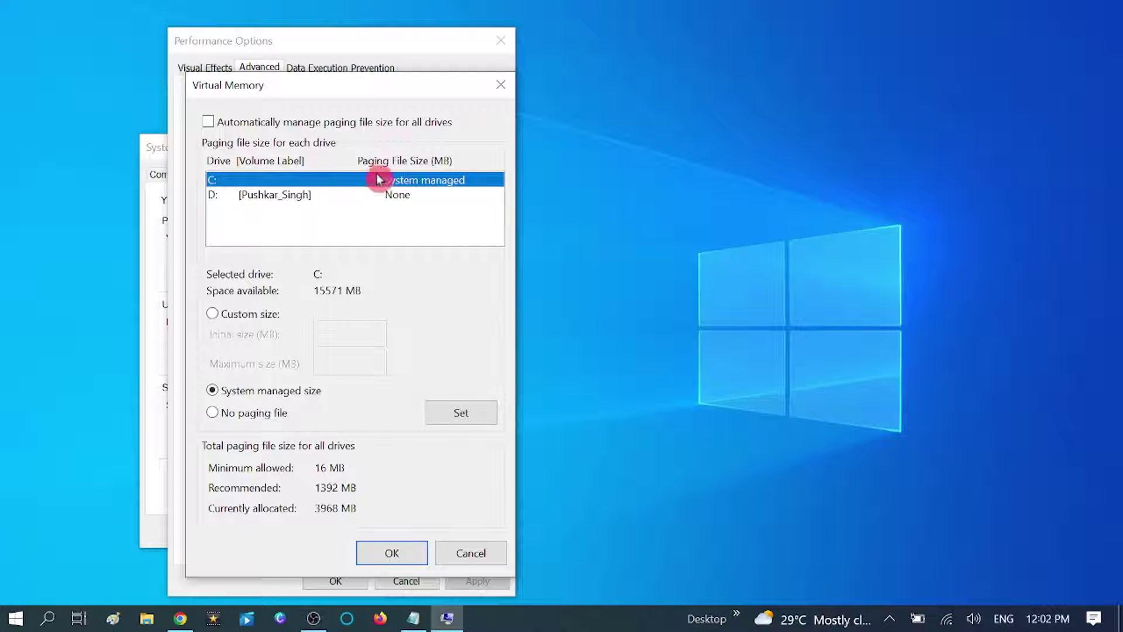
click(257, 196)
click(268, 179)
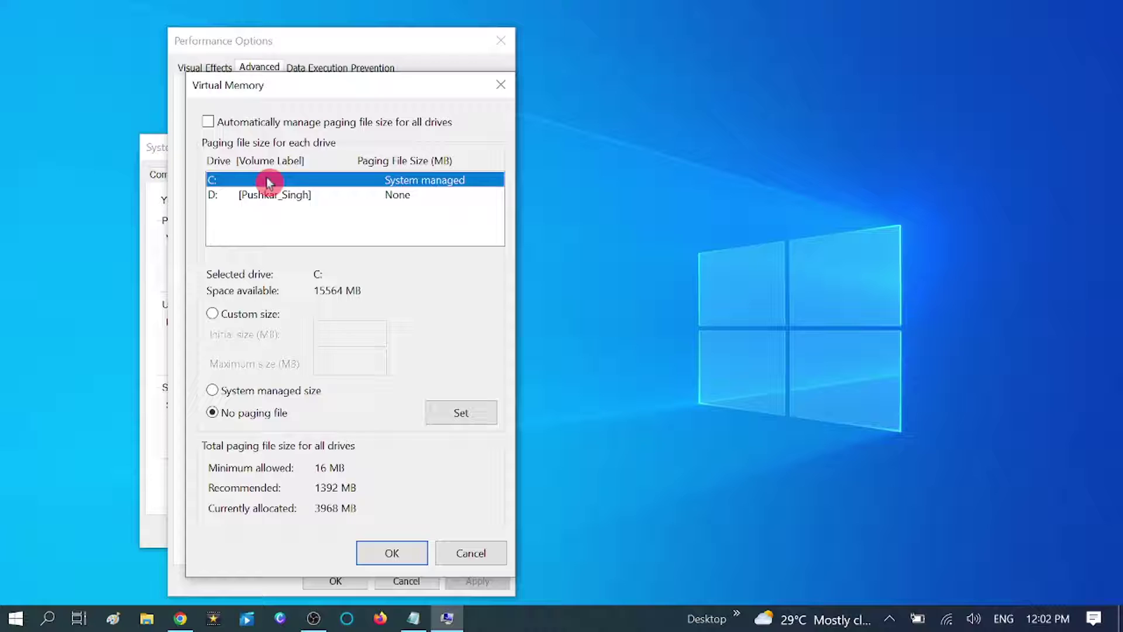
click(212, 314)
click(320, 334)
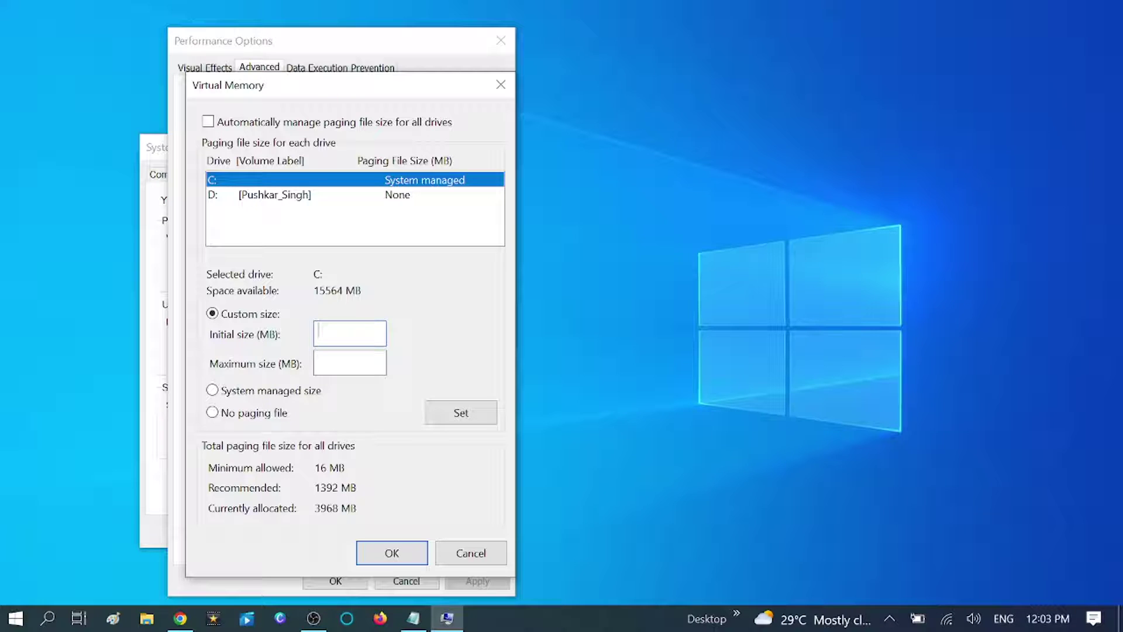
- Set drive C:'s paging file to 100 MB initial and 12000 MB maximum
text(100)
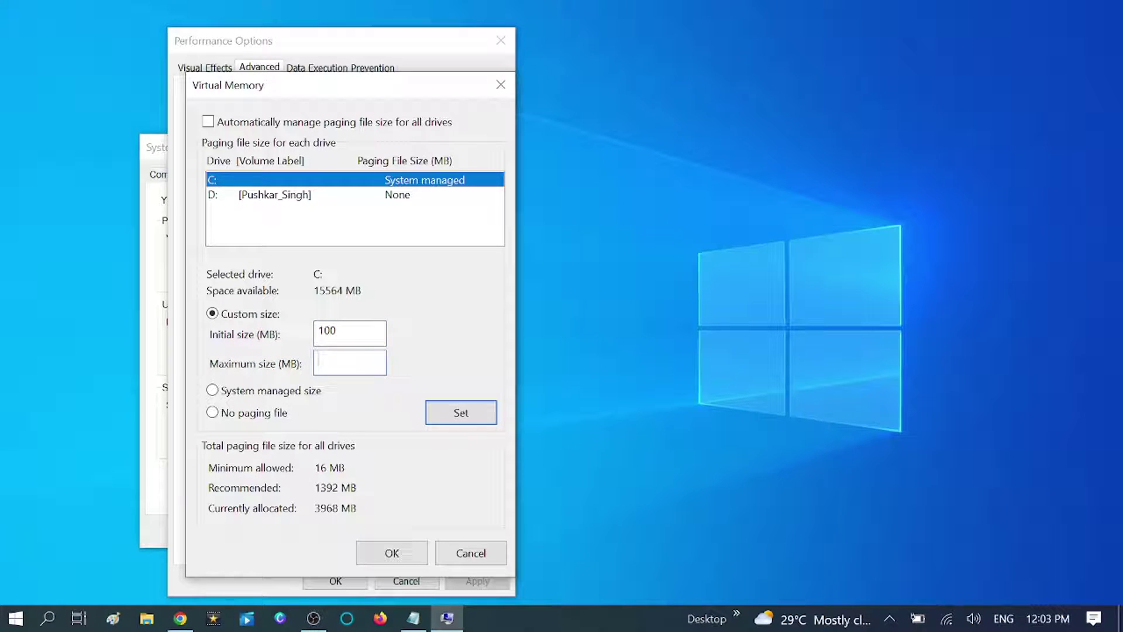
click(345, 363)
text(12000)
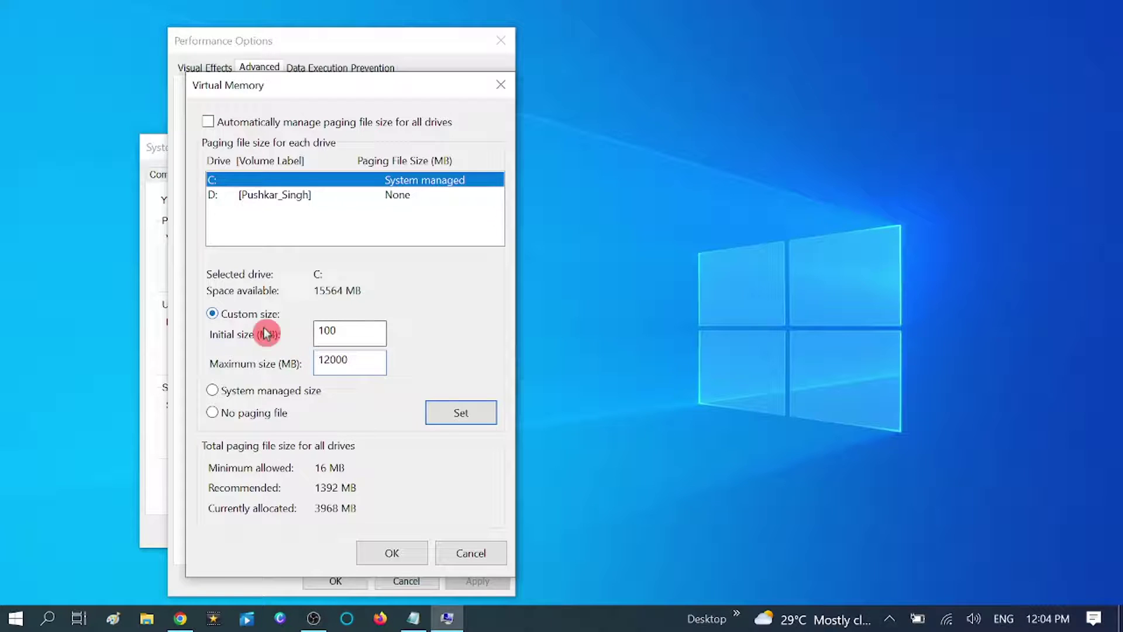
click(466, 416)
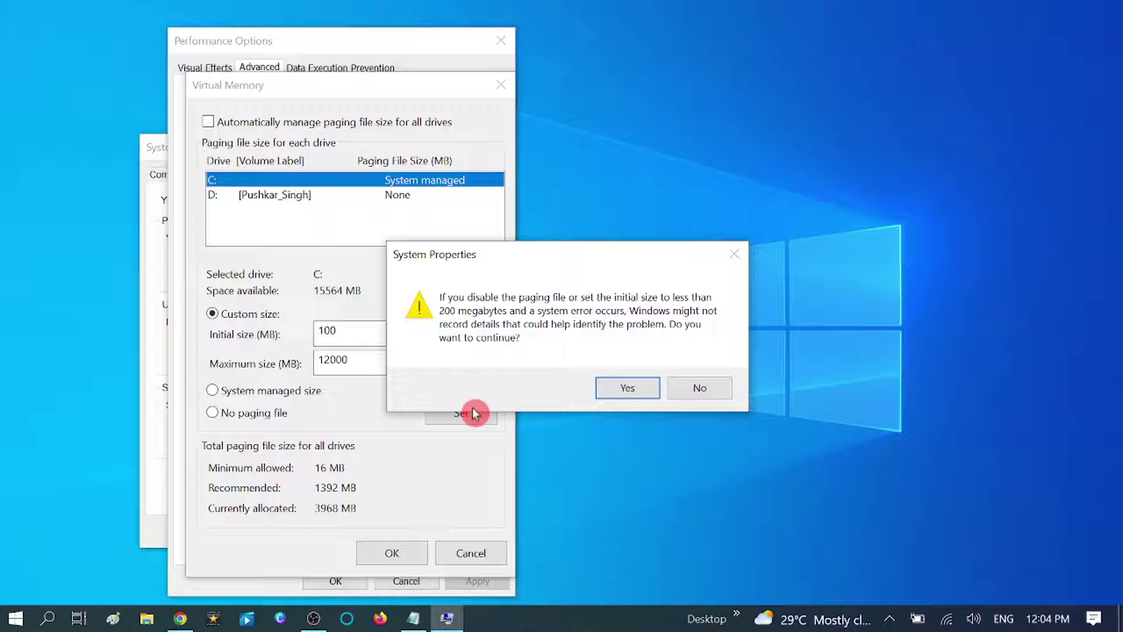
- Accept the low-size warning and restart notice, then confirm and close all System Properties windows
click(628, 388)
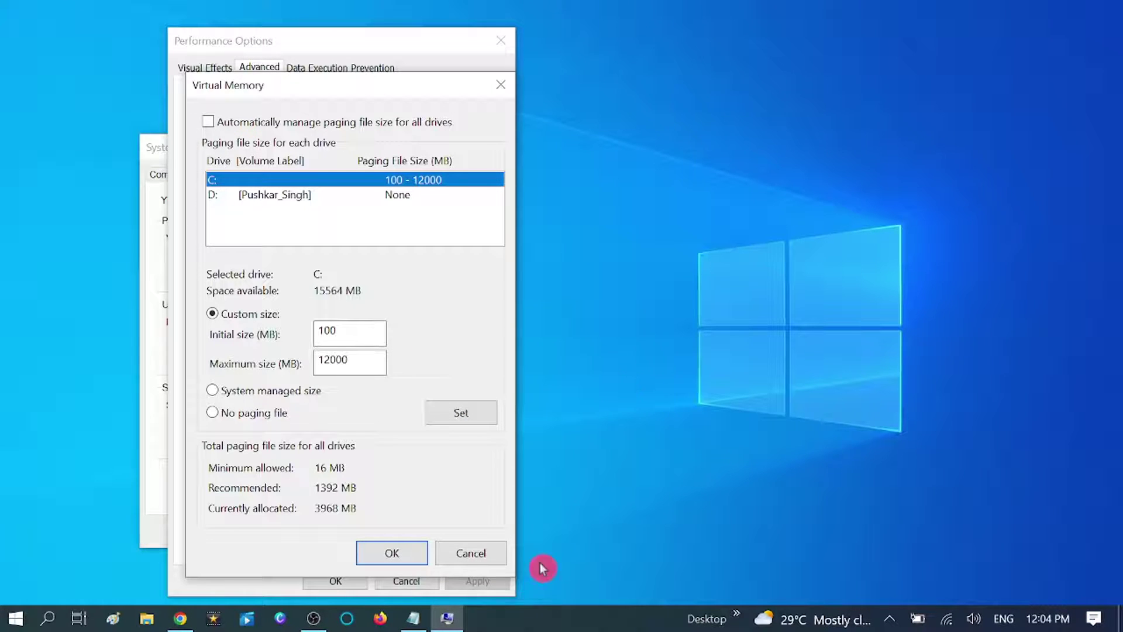
click(401, 554)
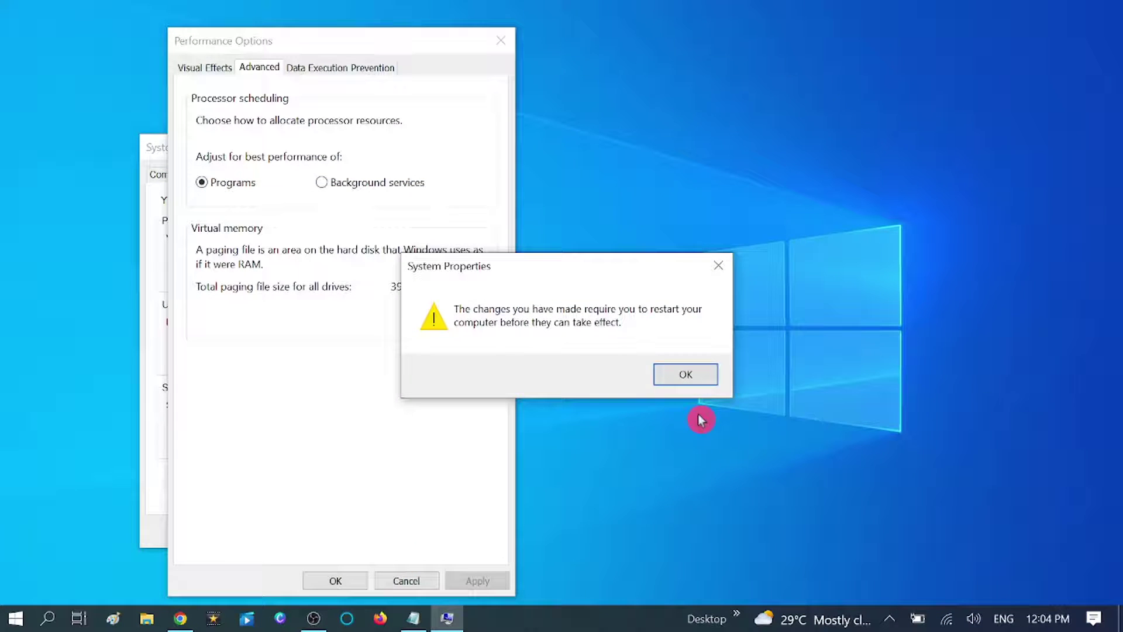
click(690, 375)
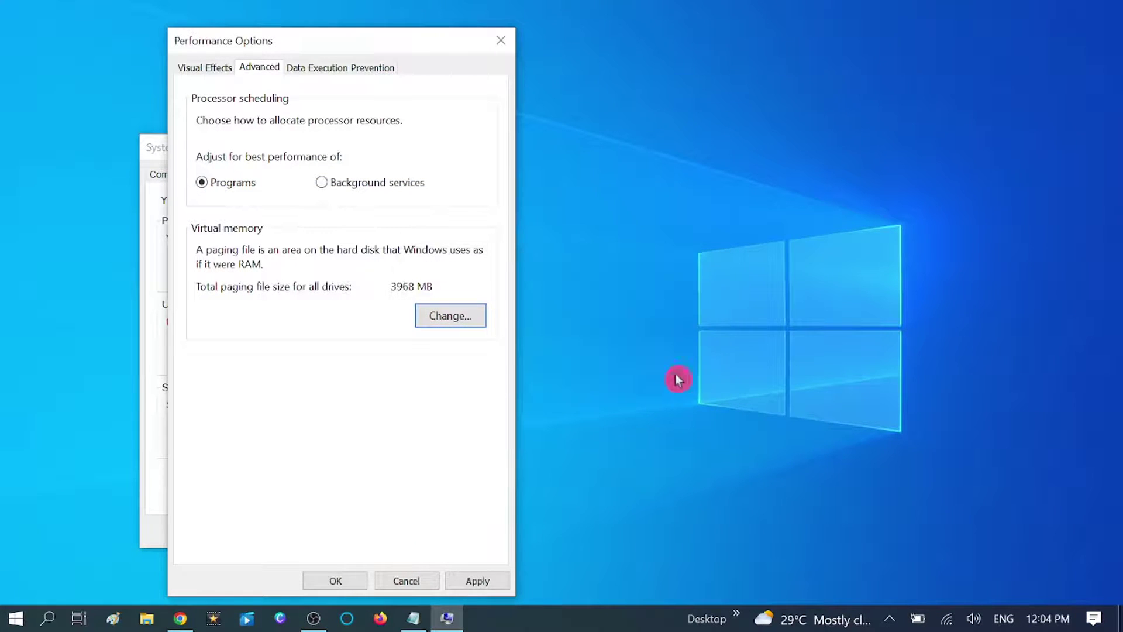
click(490, 581)
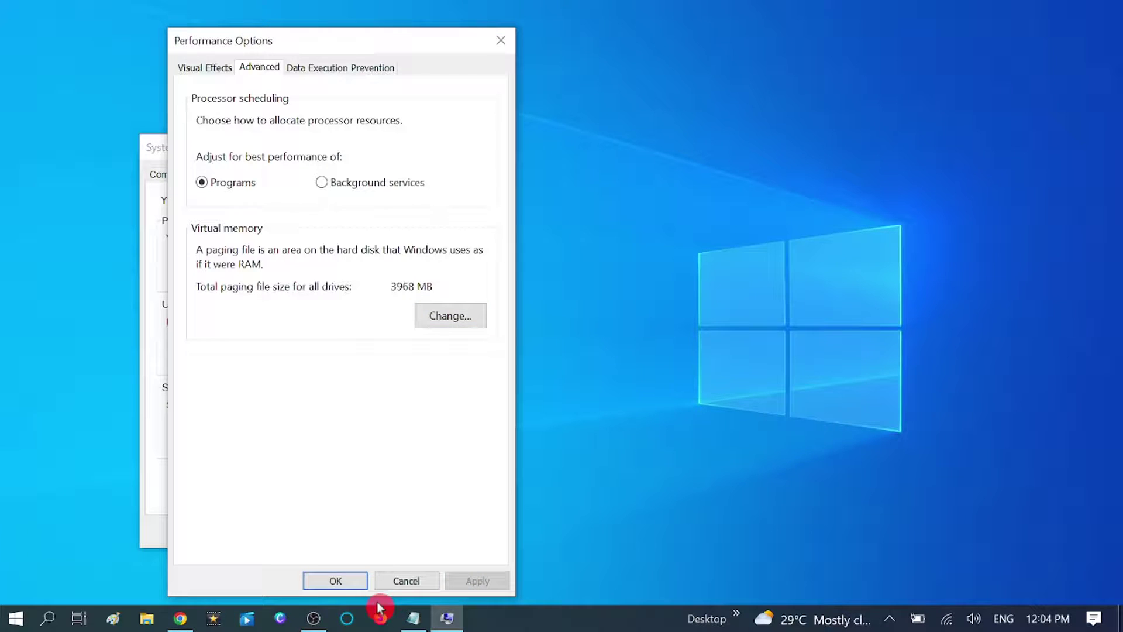
click(328, 581)
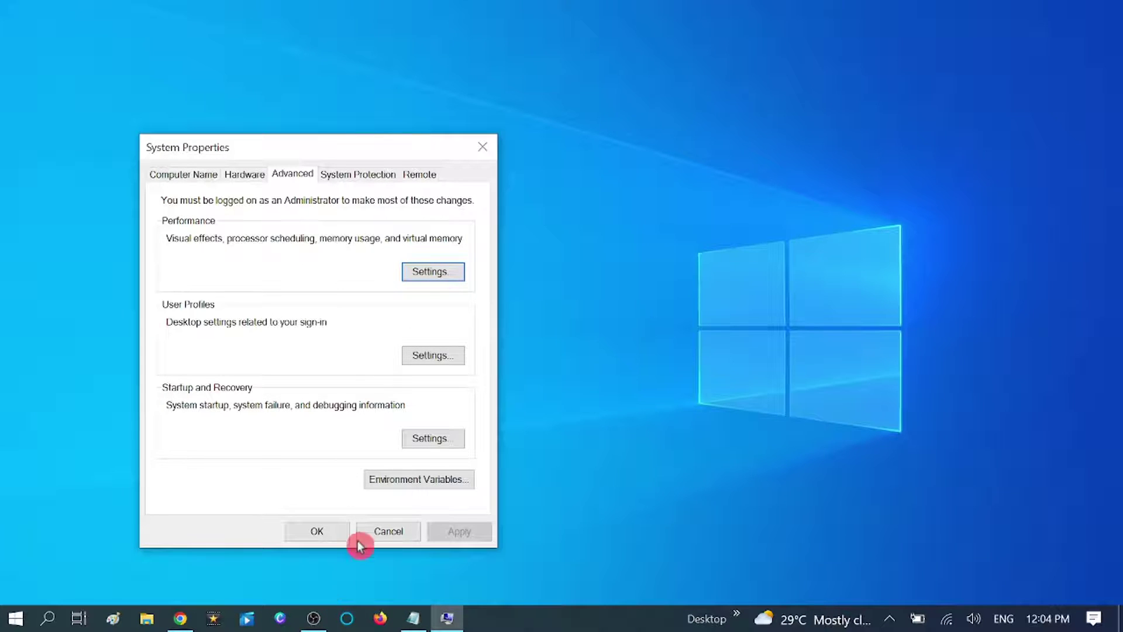
click(323, 531)
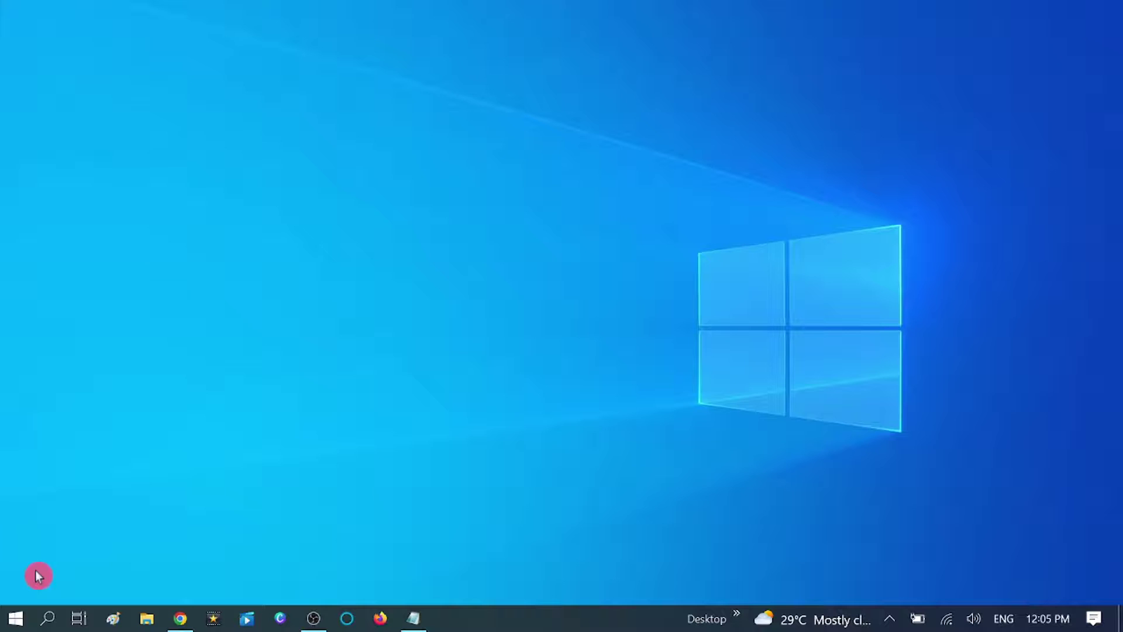
- Search for cmd and launch Command Prompt as administrator
click(47, 619)
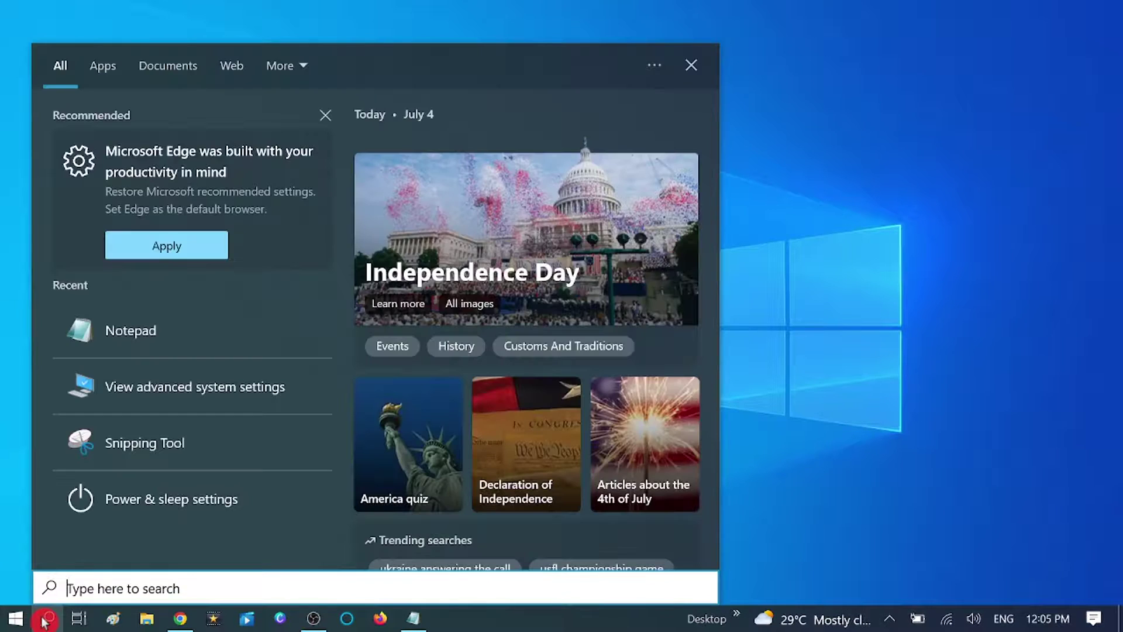
text(cmd)
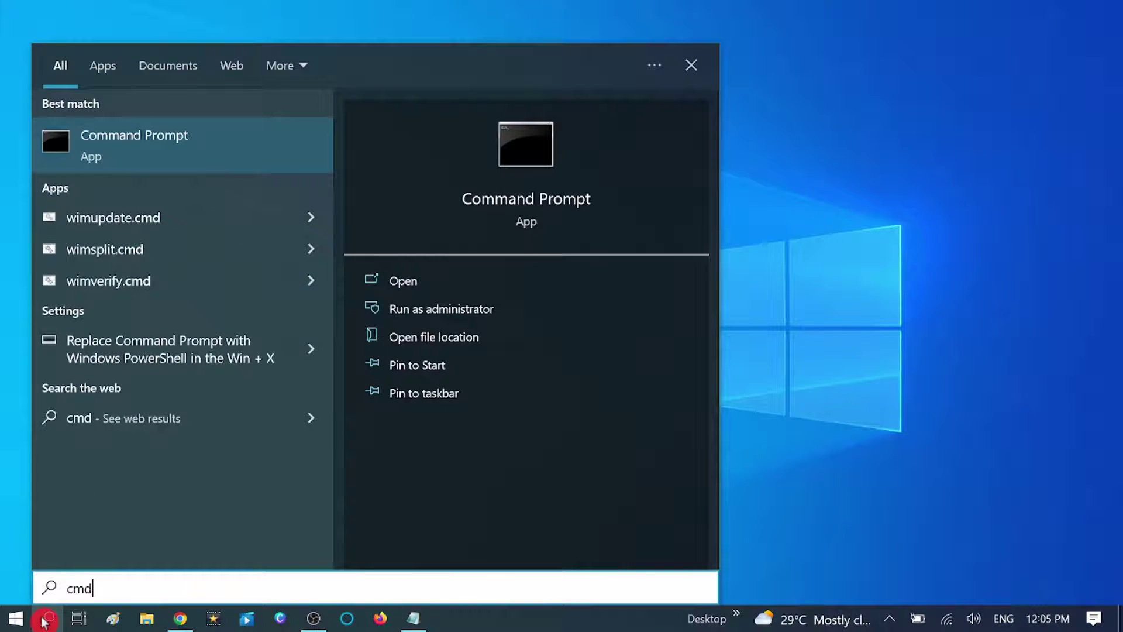
right_click(196, 138)
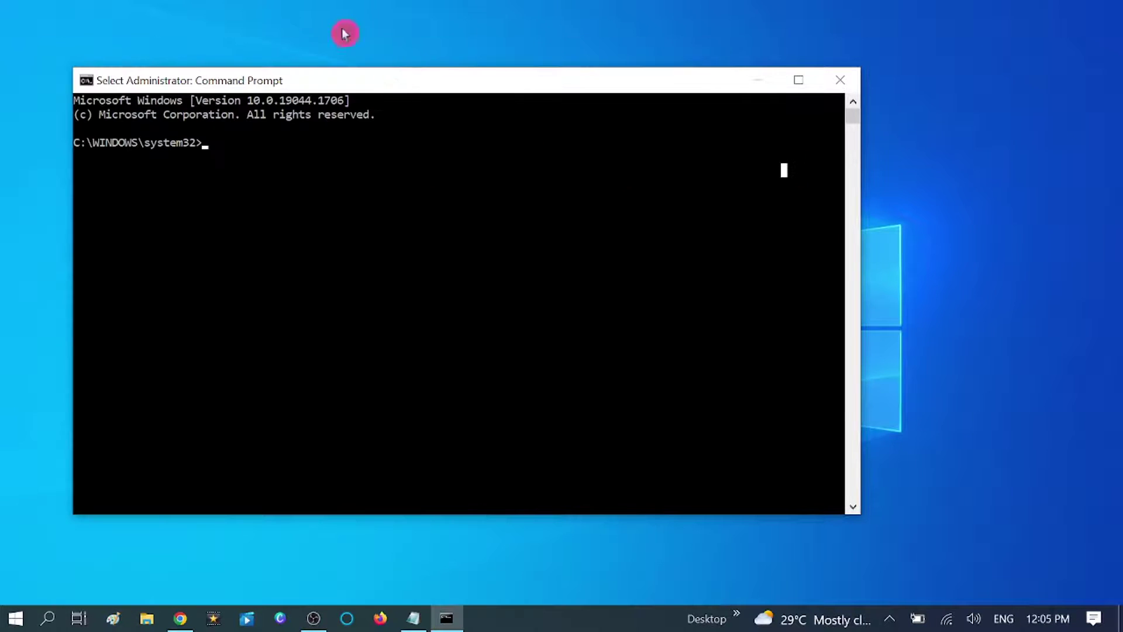
- Run sfc /scannow in the administrator Command Prompt
drag(403, 82, 554, 69)
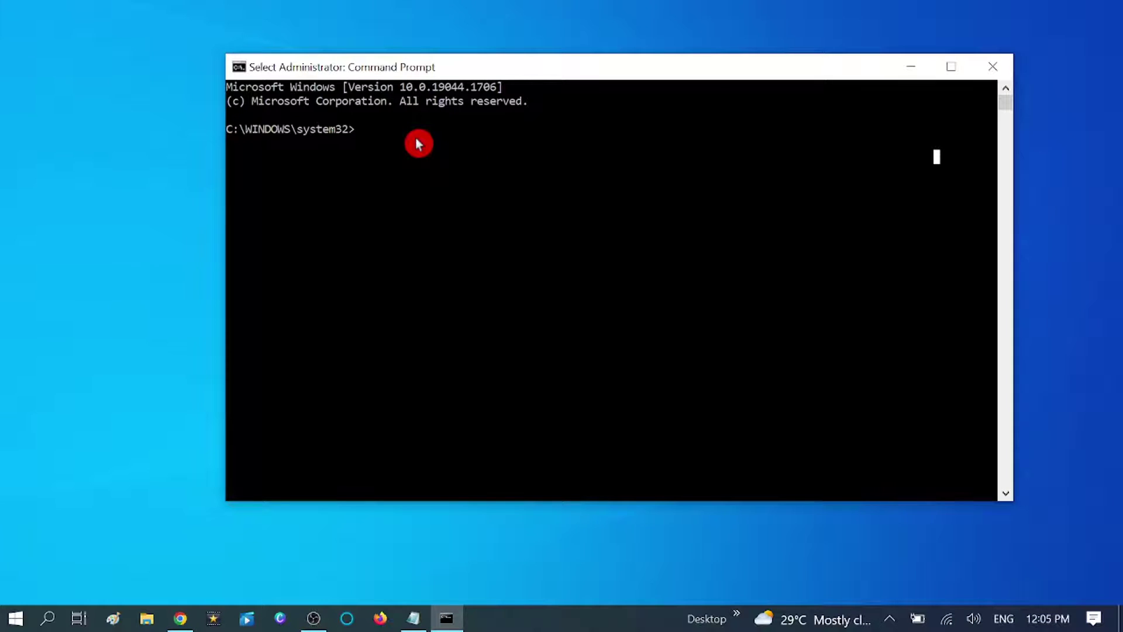
text(sfc /s)
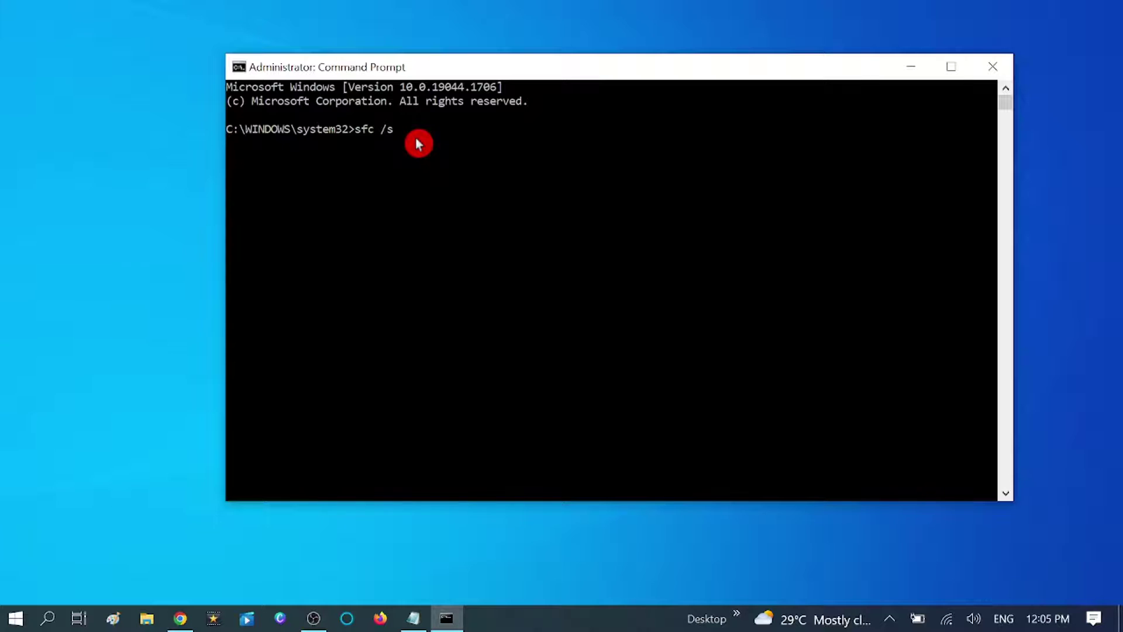
text(cannow)
key(Return)
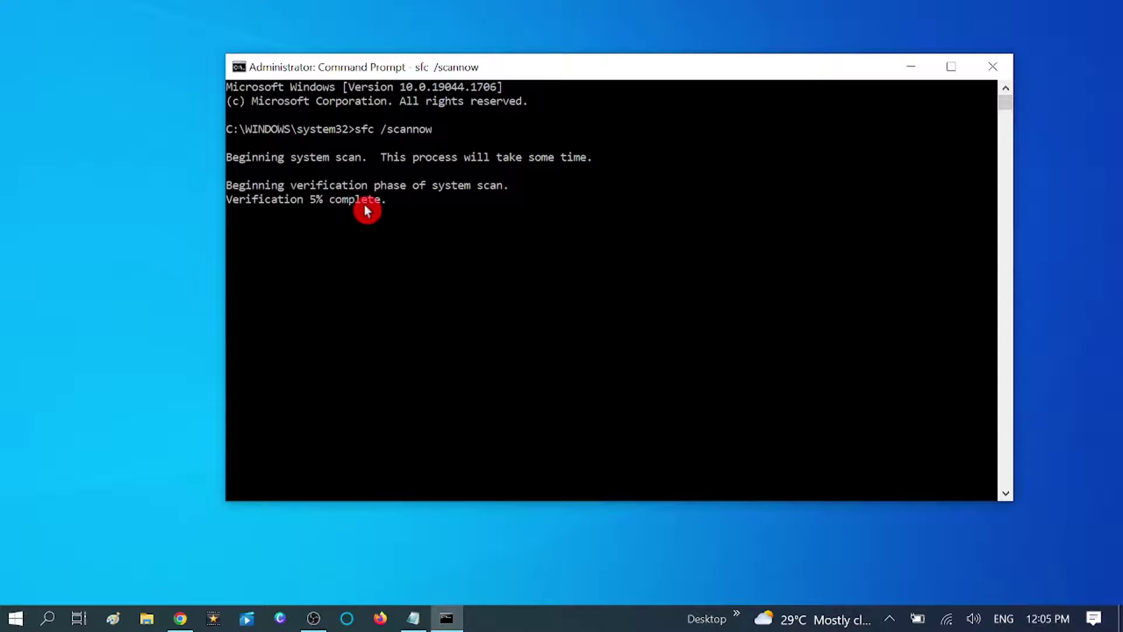
click(910, 75)
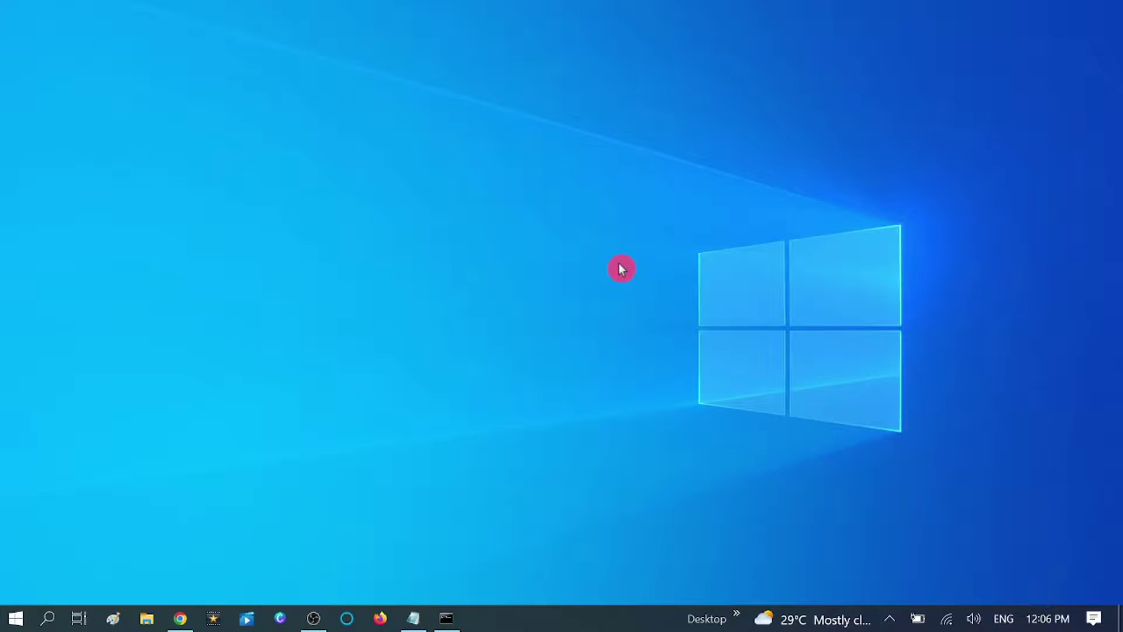
- Go to Settings > Update & Security > Windows Security page
click(24, 623)
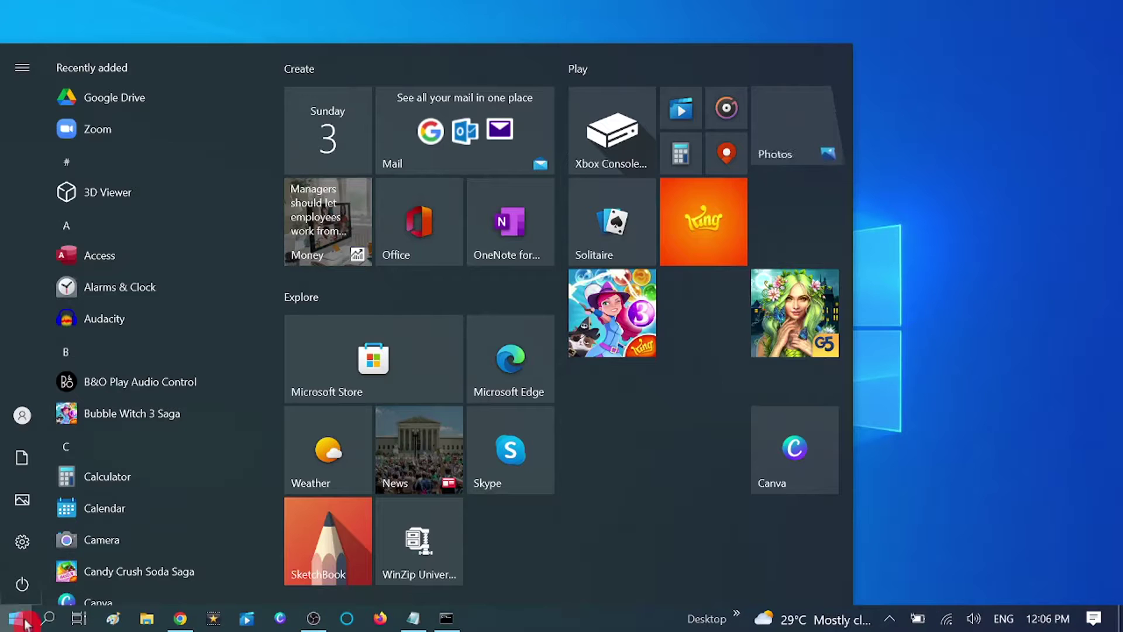
click(22, 549)
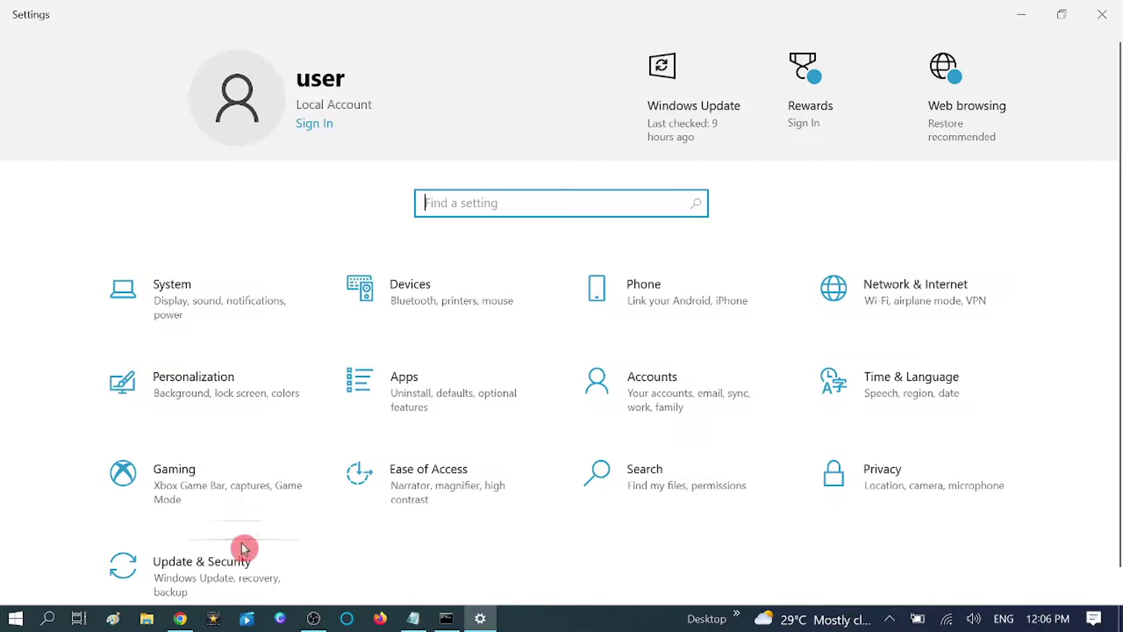
scroll(243, 562, down, 1)
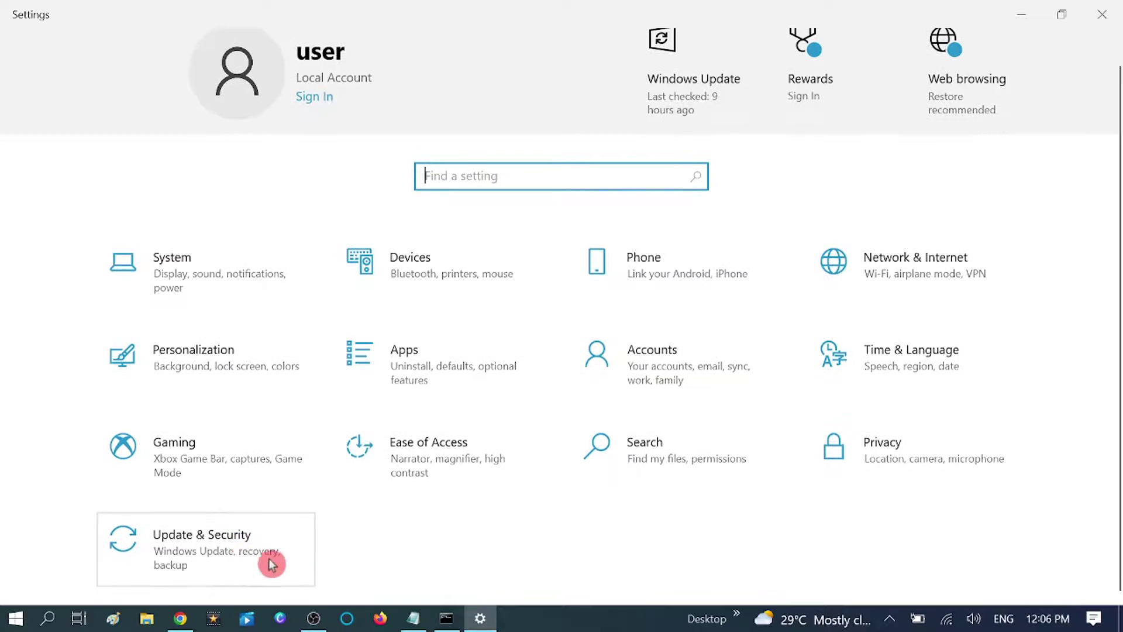
click(231, 551)
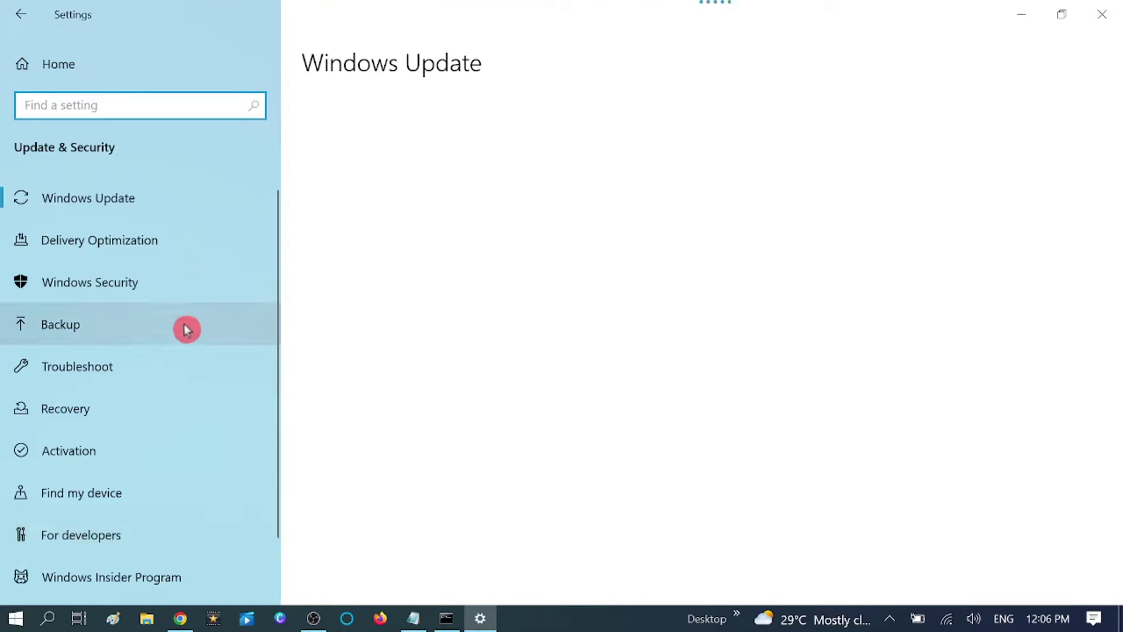
click(134, 283)
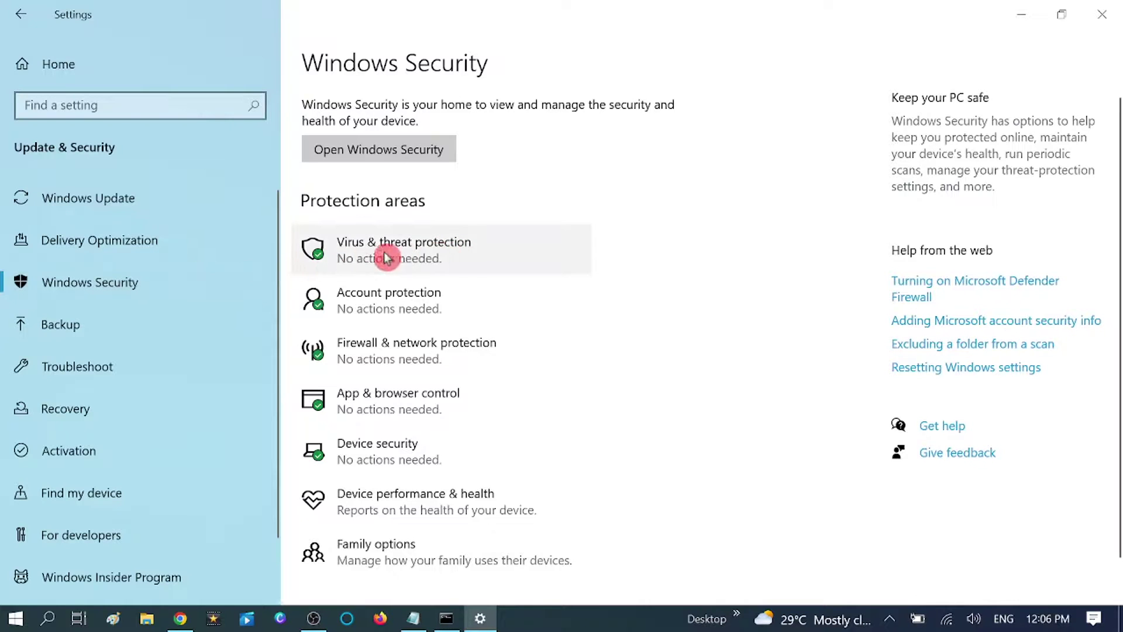
- Switch off real-time protection, automatic sample submission and Tamper Protection in Virus & threat protection settings
click(410, 244)
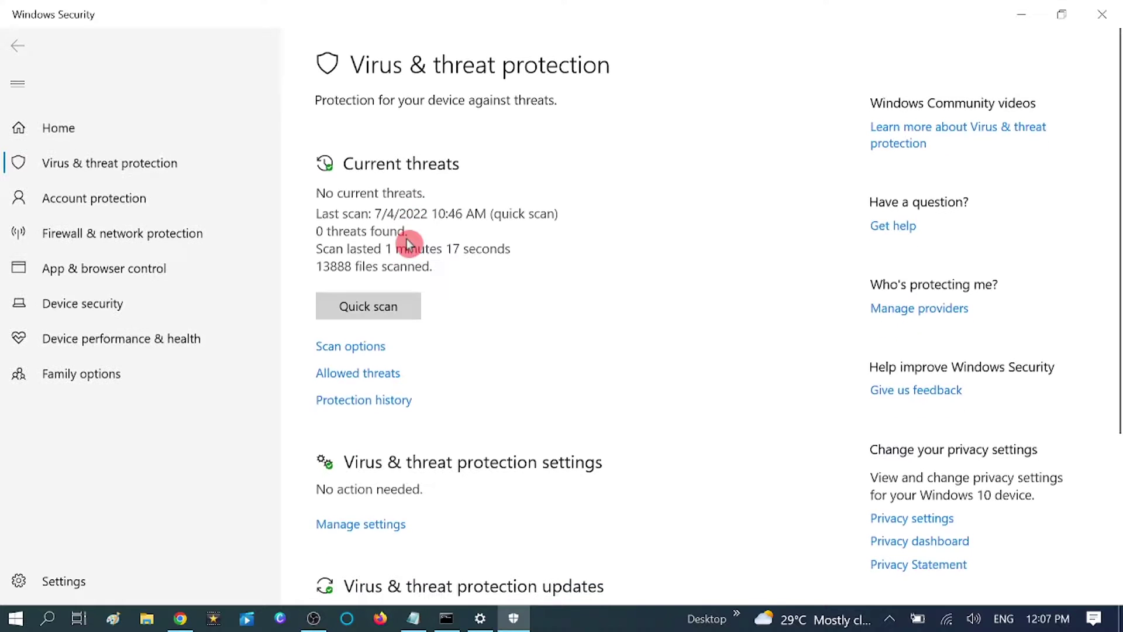
click(358, 526)
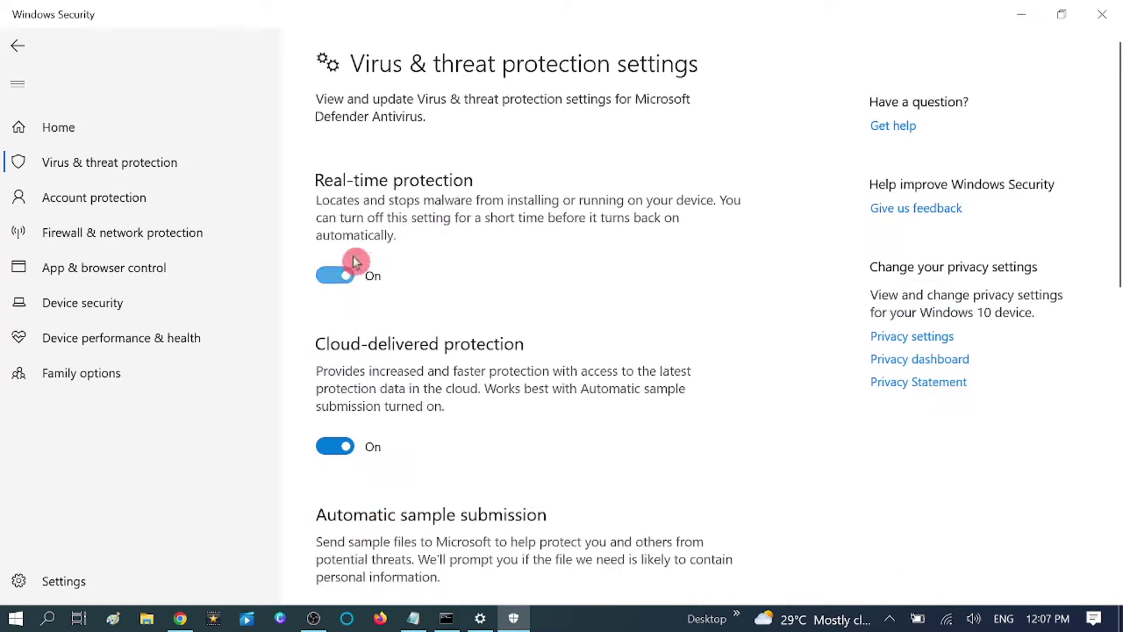
click(334, 275)
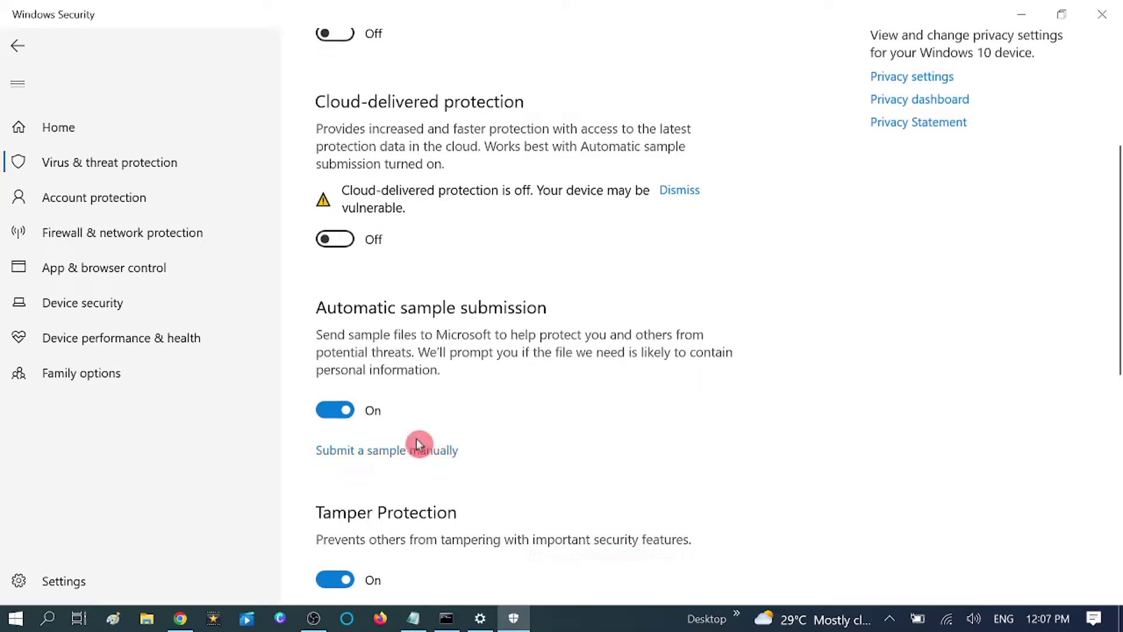
click(336, 408)
scroll(509, 447, down, 3)
click(346, 443)
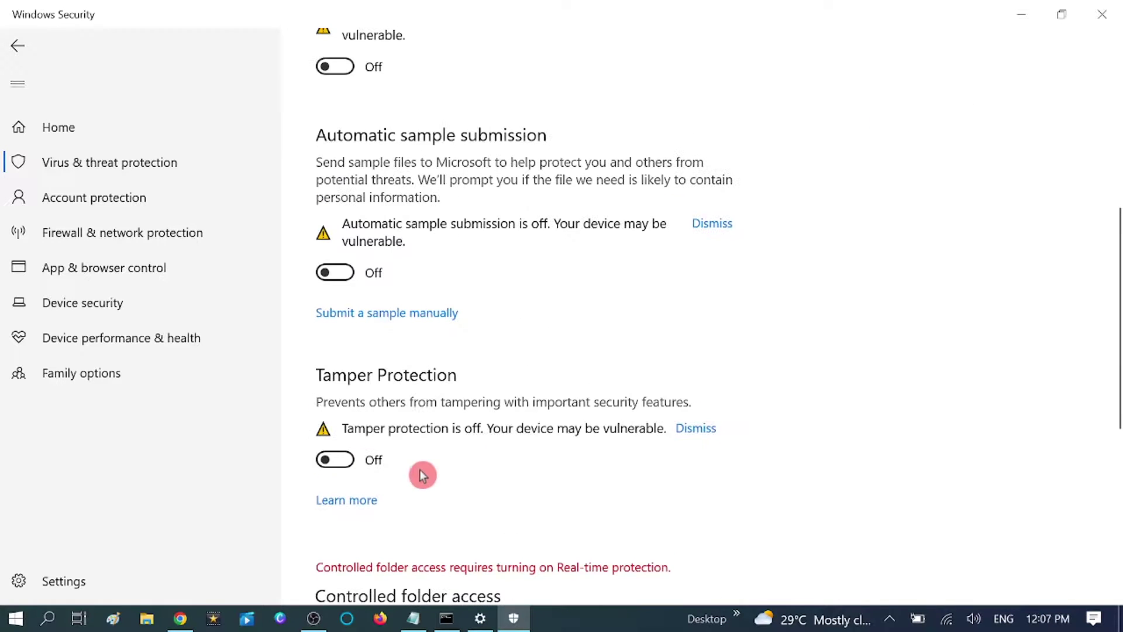
scroll(420, 469, up, 5)
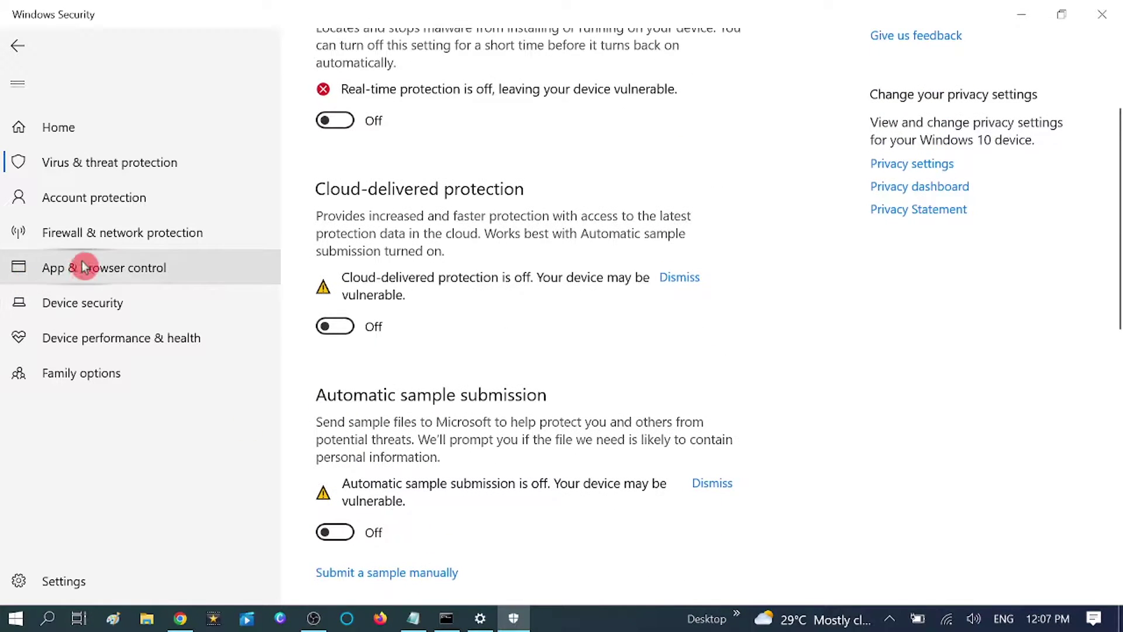
- Turn off Microsoft Defender Firewall for the Domain and Private networks
click(141, 237)
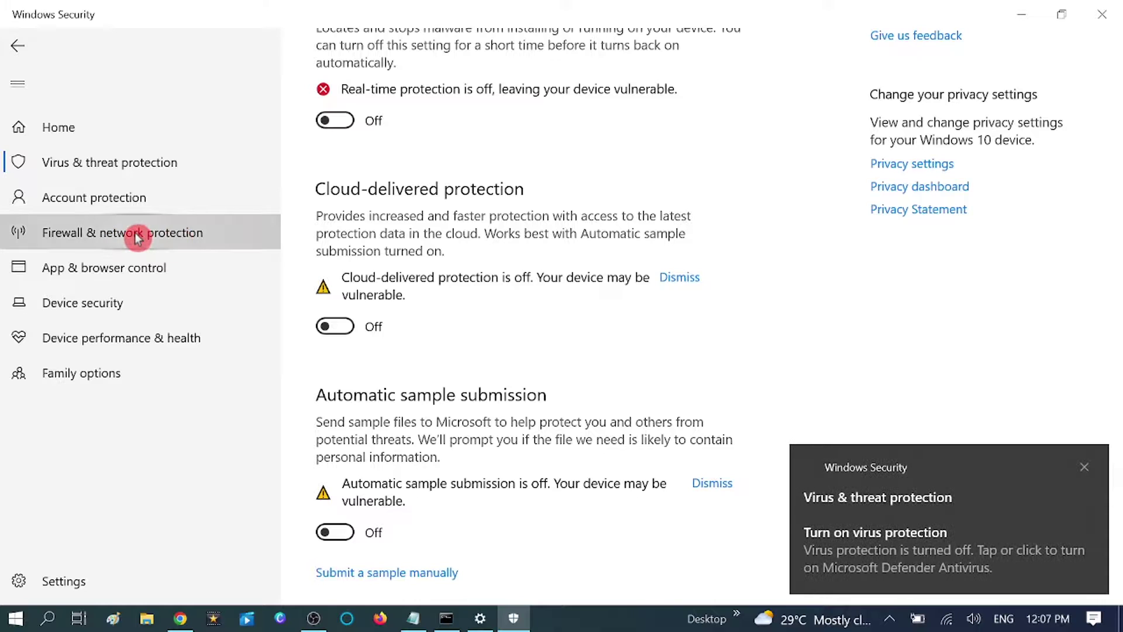
click(351, 179)
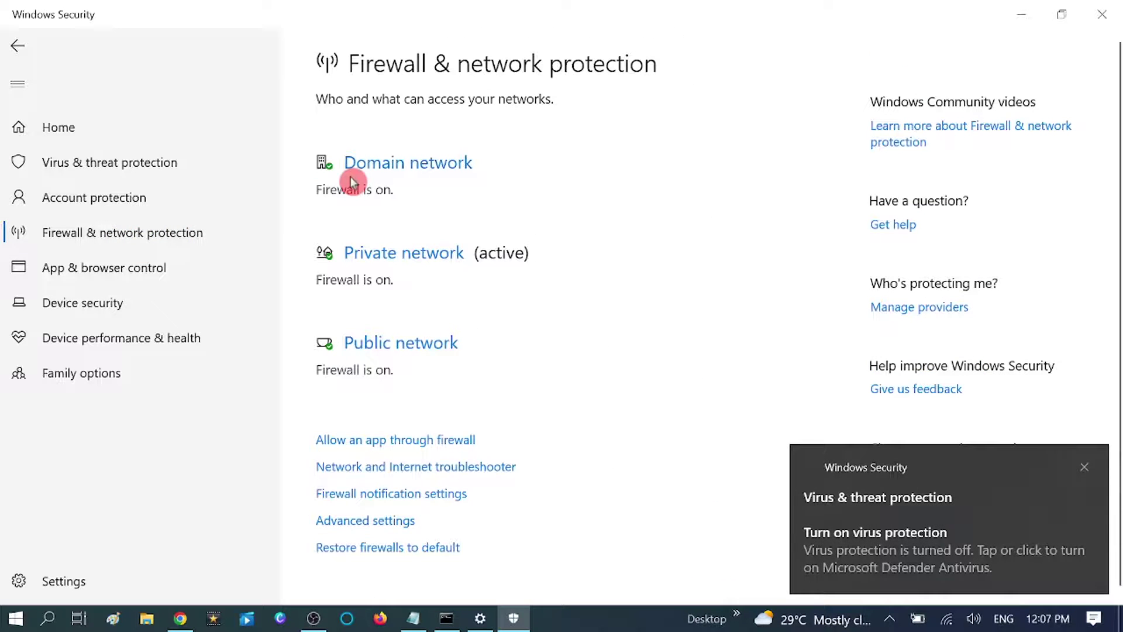
click(383, 166)
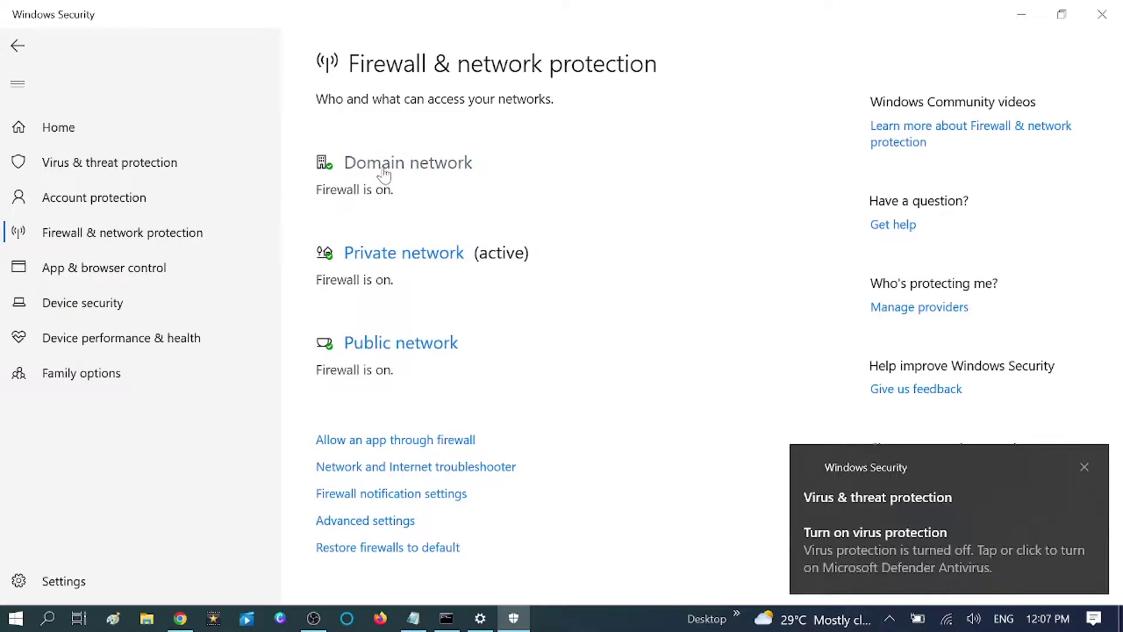
click(336, 351)
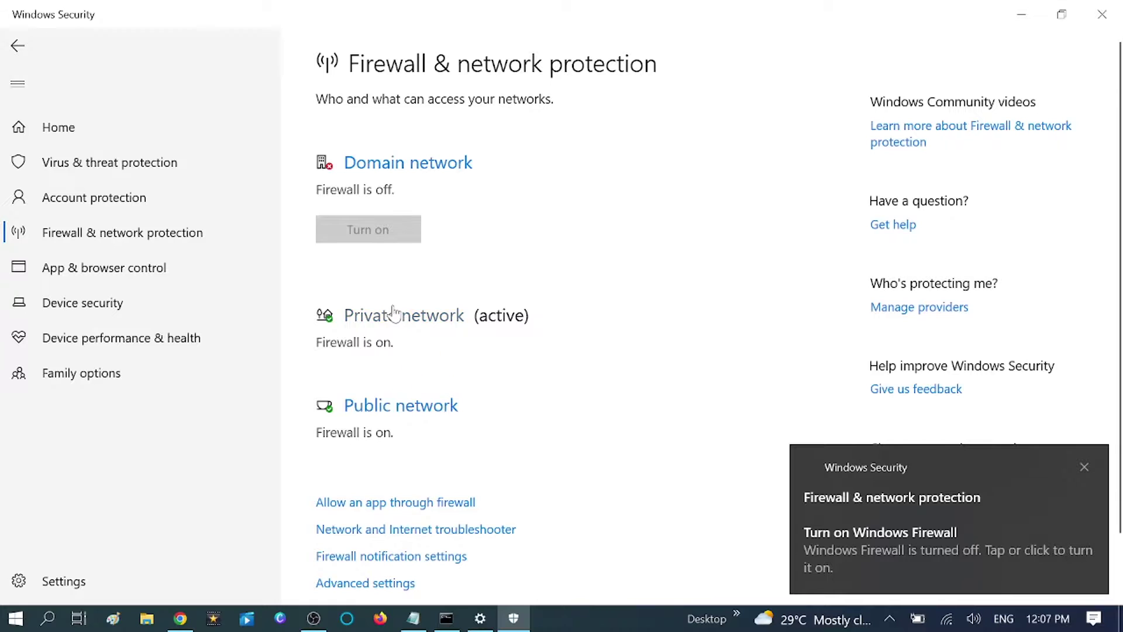
click(391, 314)
click(335, 375)
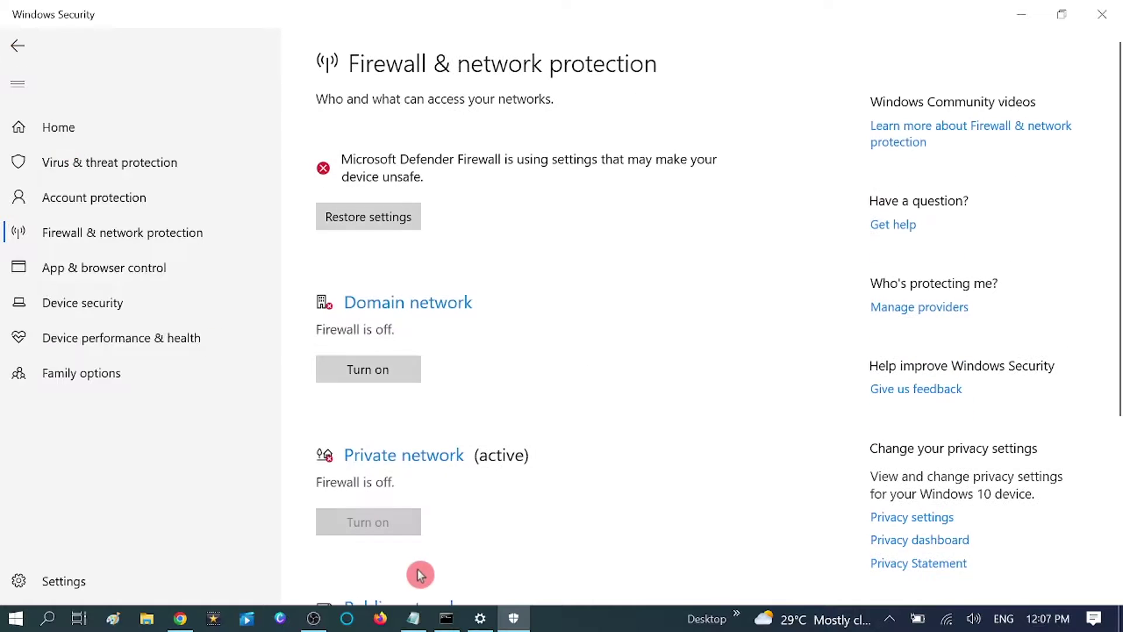
click(389, 459)
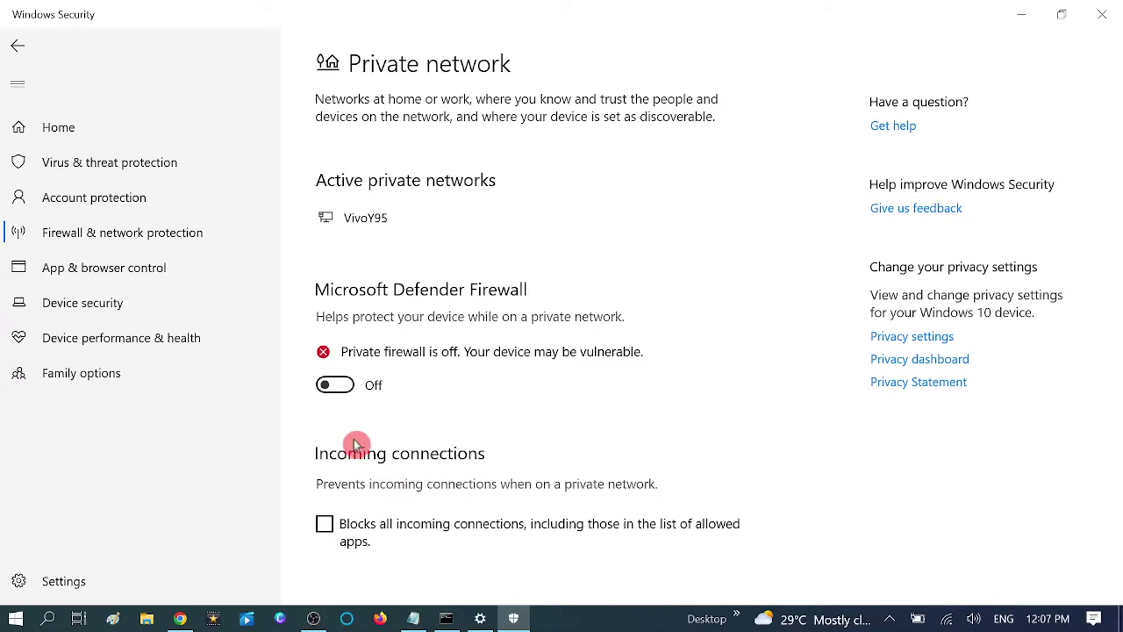
- Turn off the Public network firewall and minimize Windows Security
click(17, 47)
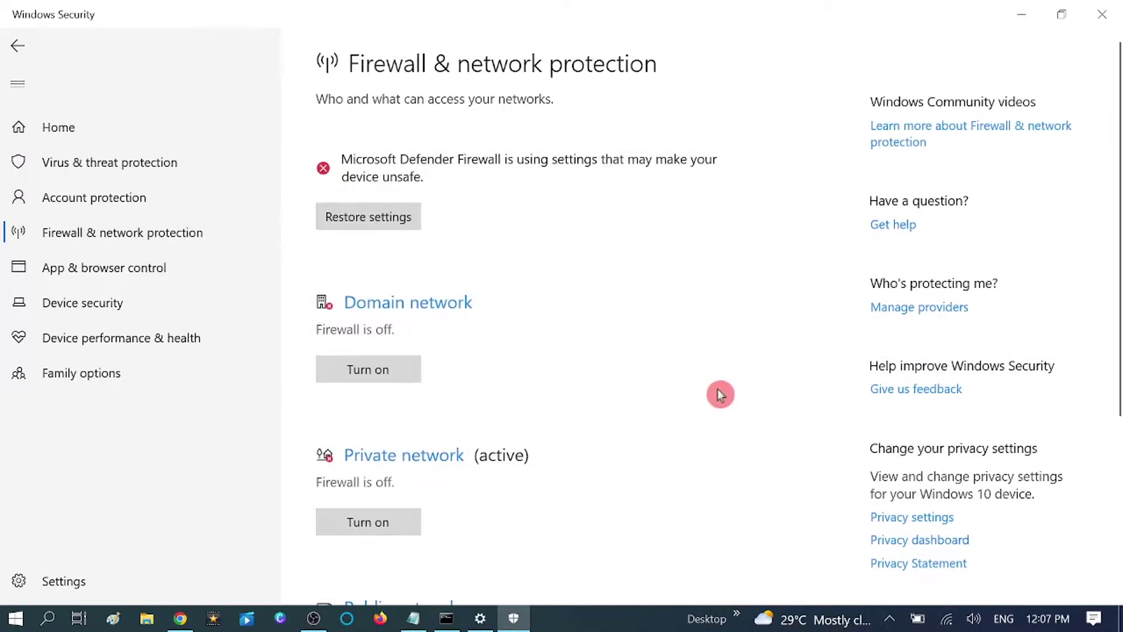
scroll(717, 396, down, 1)
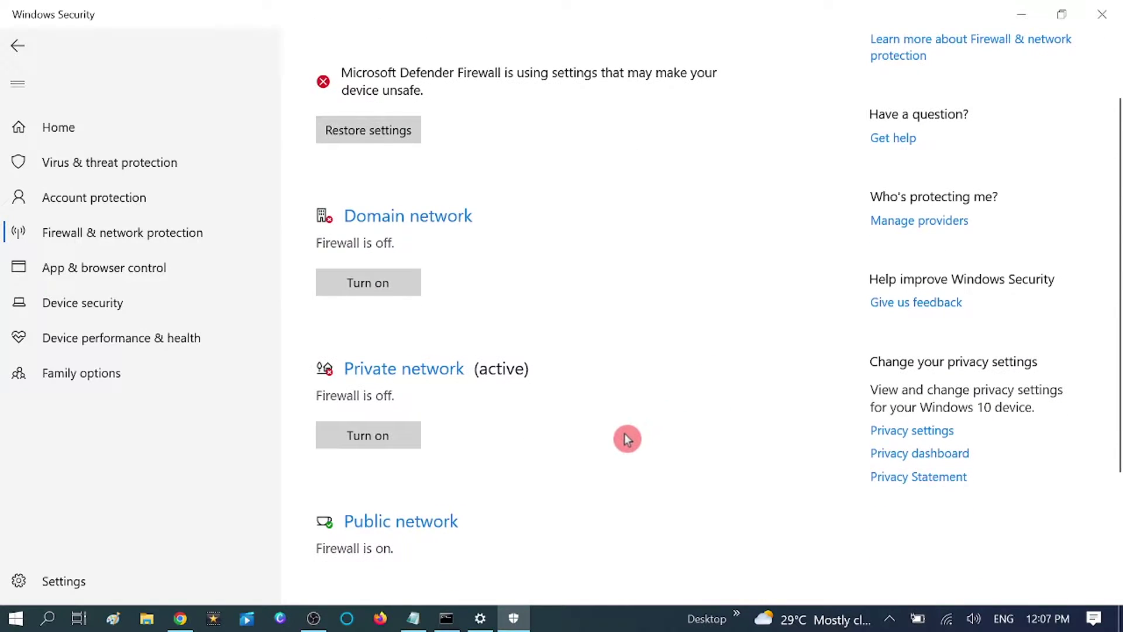
scroll(626, 438, up, 1)
scroll(626, 438, down, 2)
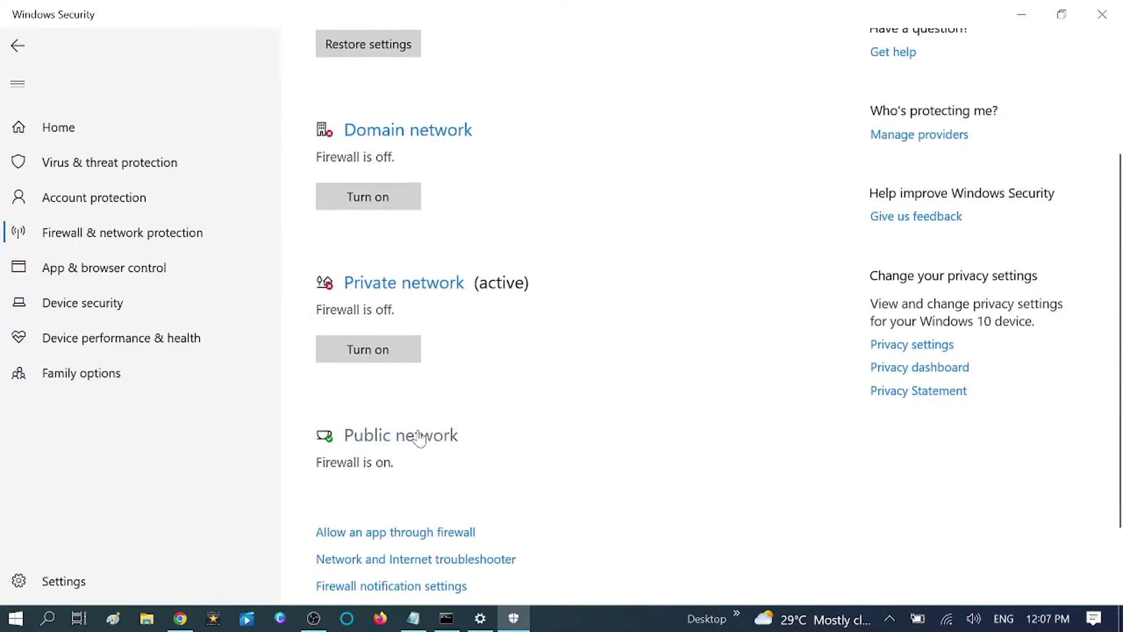
click(421, 434)
click(328, 366)
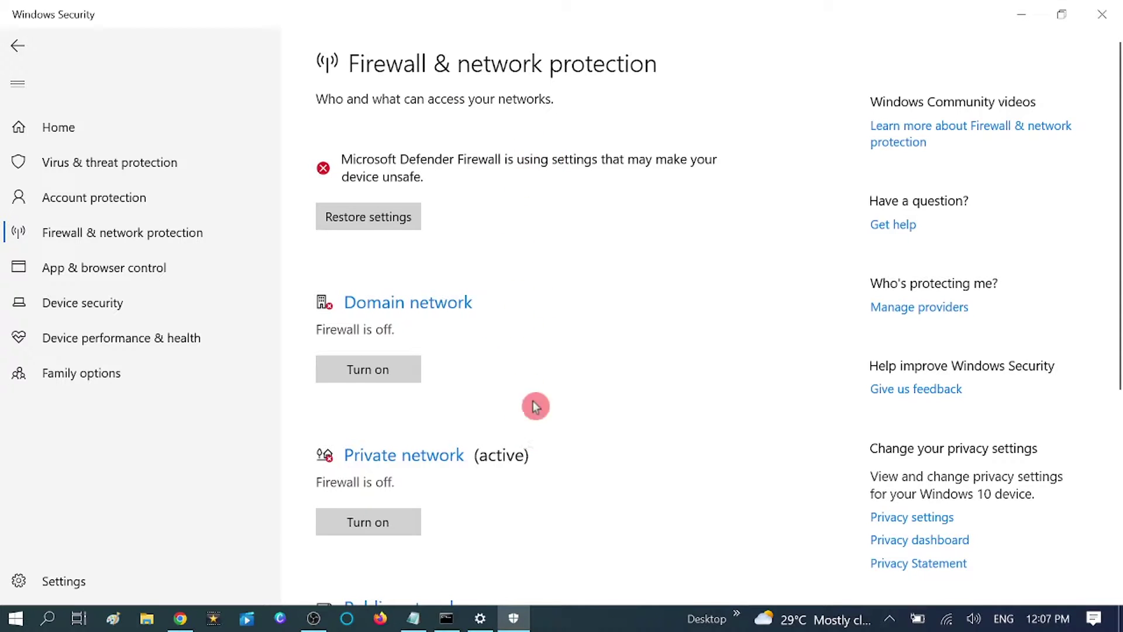
scroll(547, 228, down, 3)
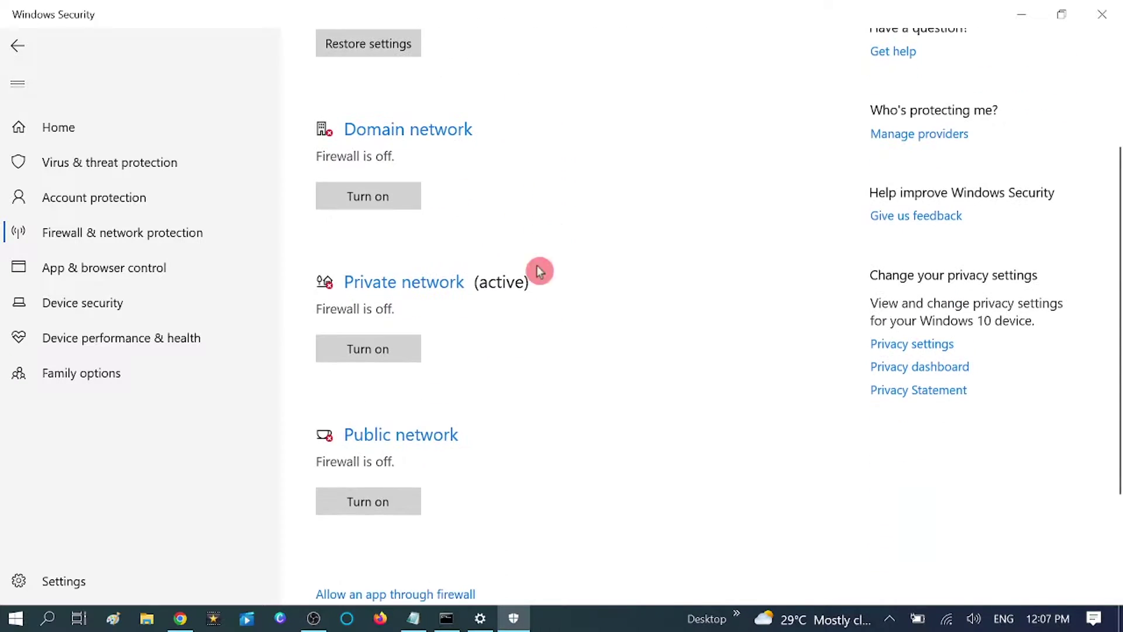
click(1034, 10)
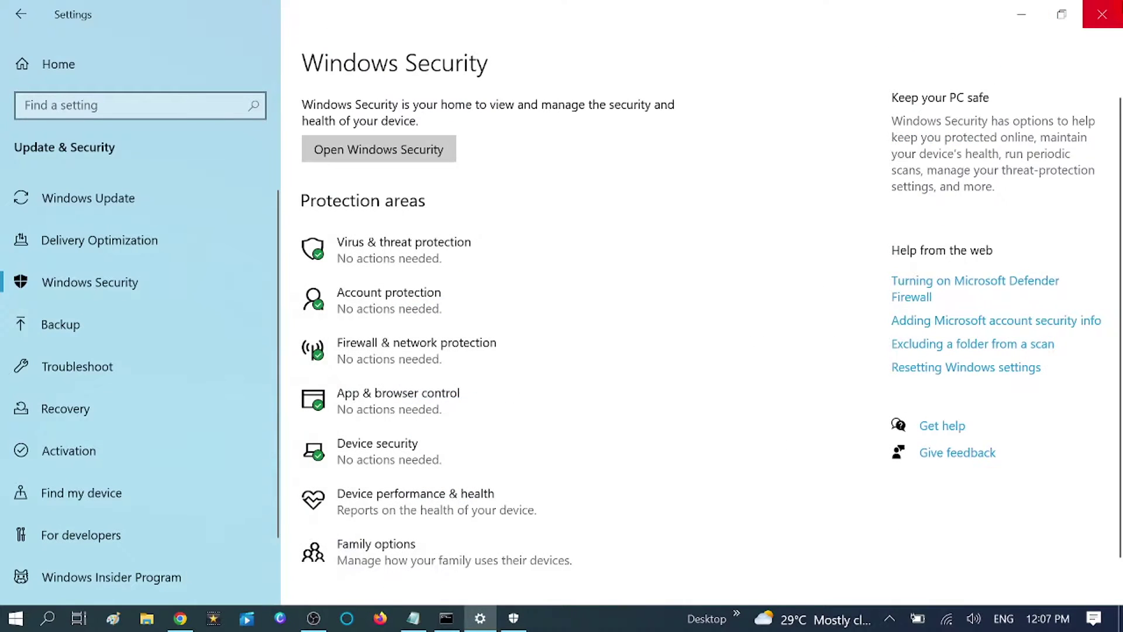
- Close the Settings window to leave only the desktop
click(1097, 11)
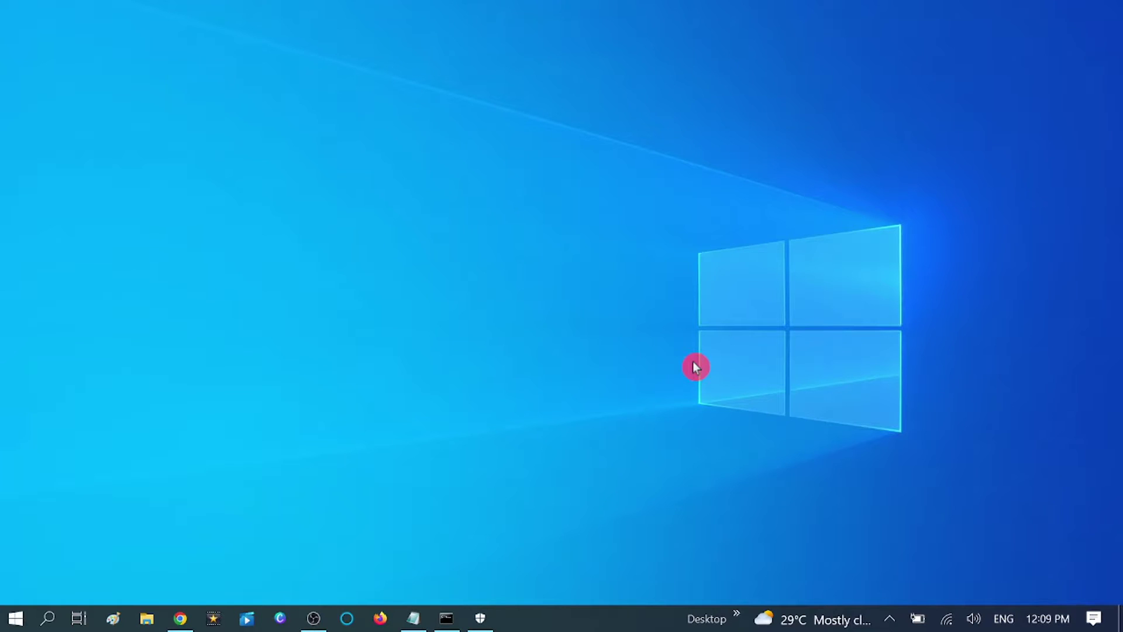
- Run msconfig from the Run dialog to launch System Configuration
key(super+r)
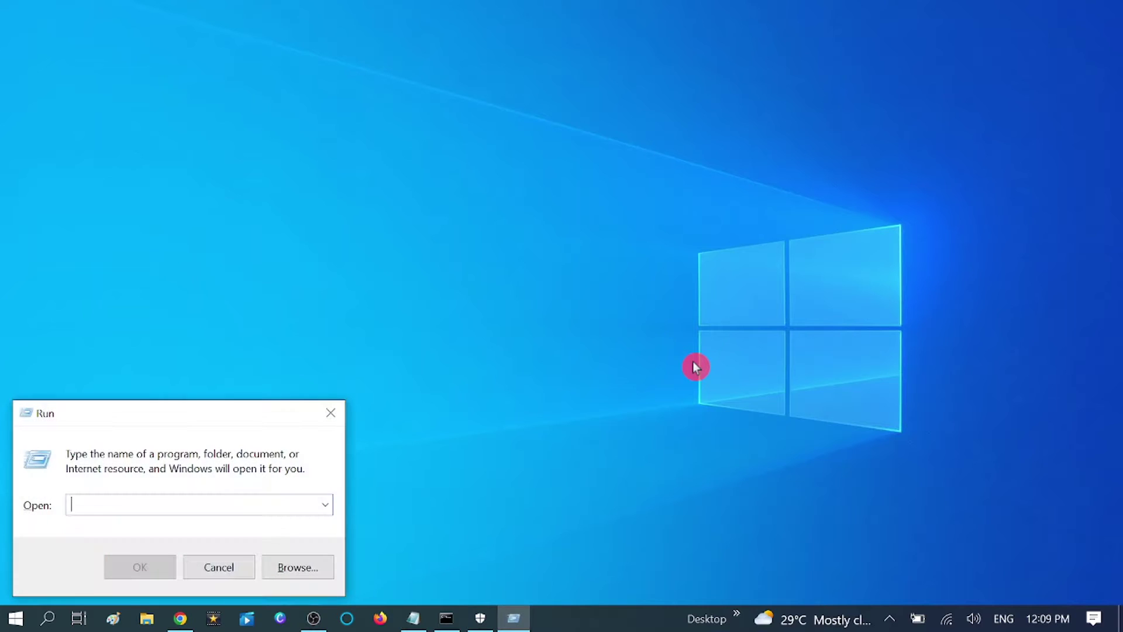
drag(212, 416, 591, 169)
click(514, 248)
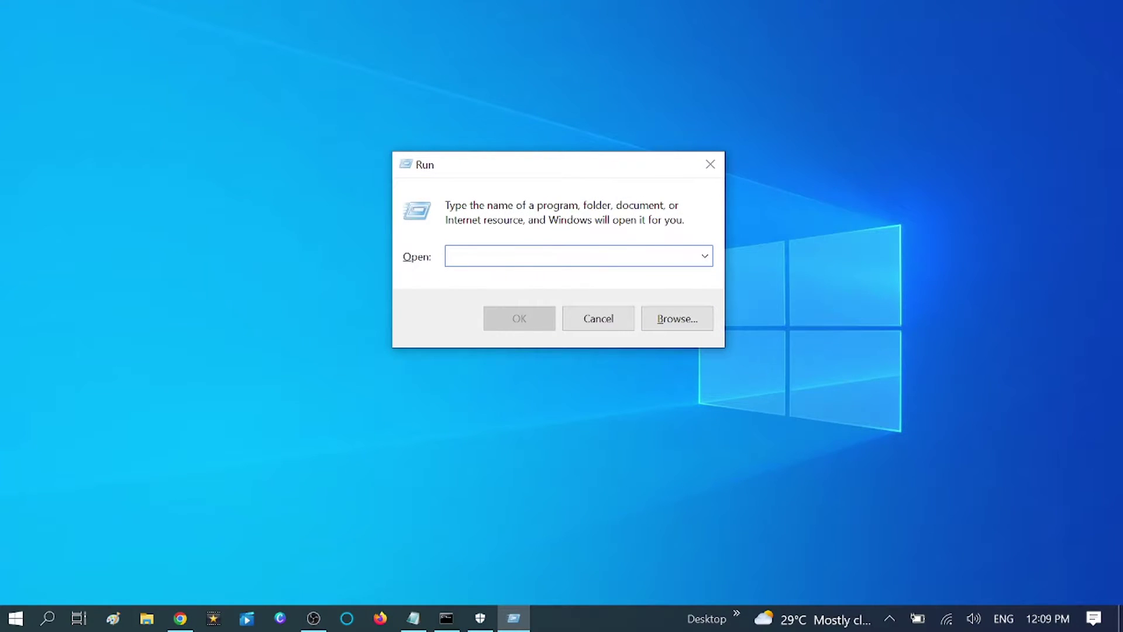
text(msconfig)
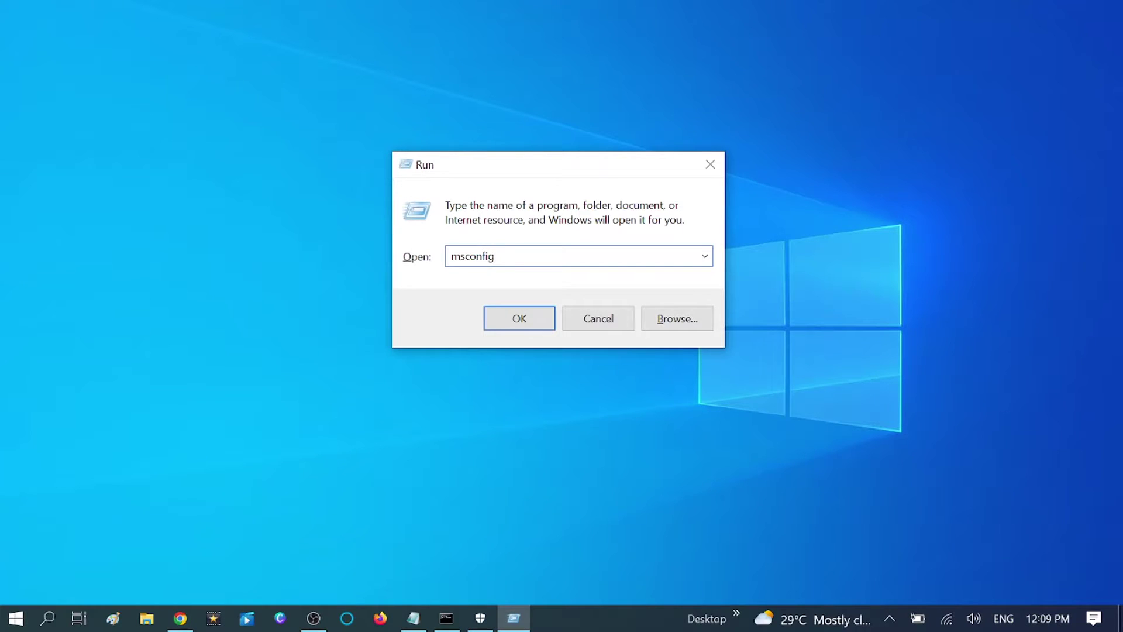
key(Return)
click(501, 263)
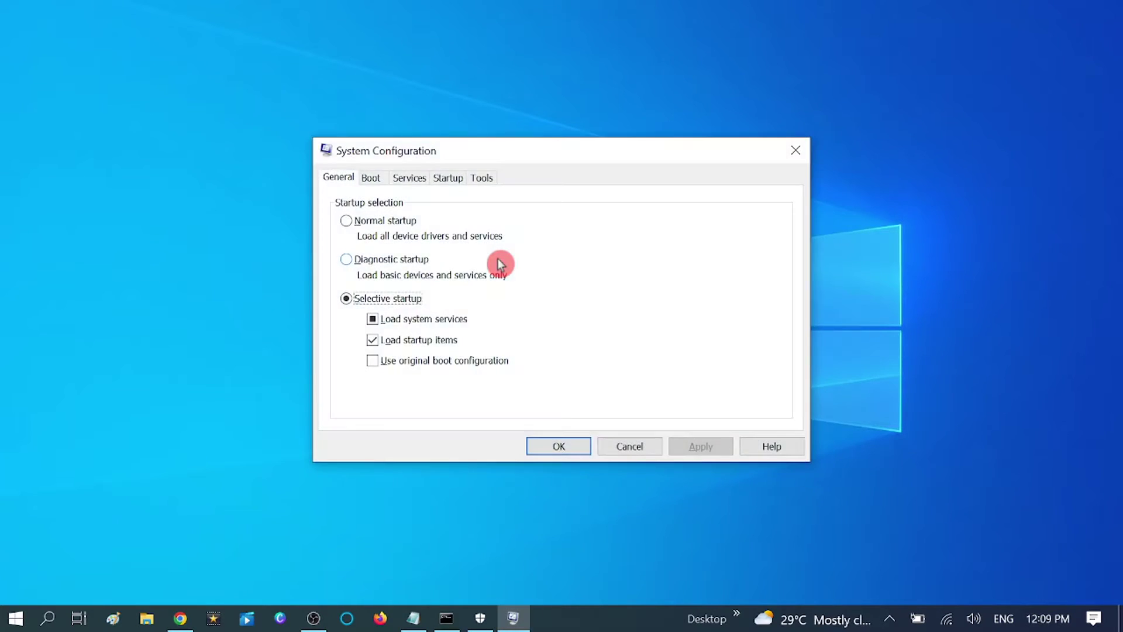
- Turn on Safe boot with the Minimal option on the Boot tab, then apply and confirm
click(372, 179)
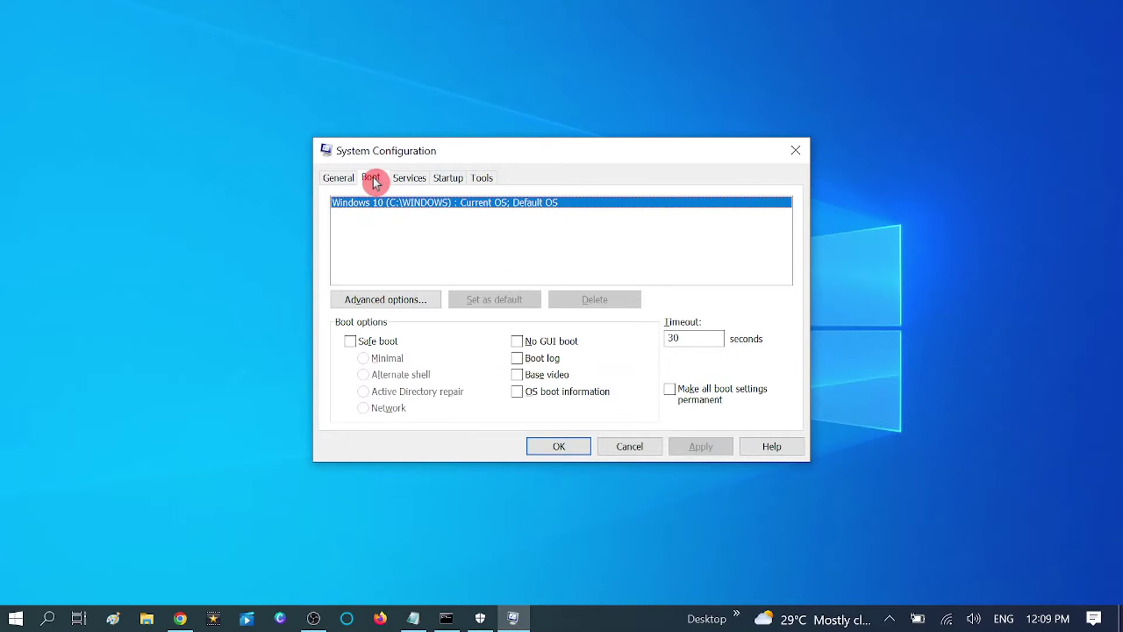
click(350, 343)
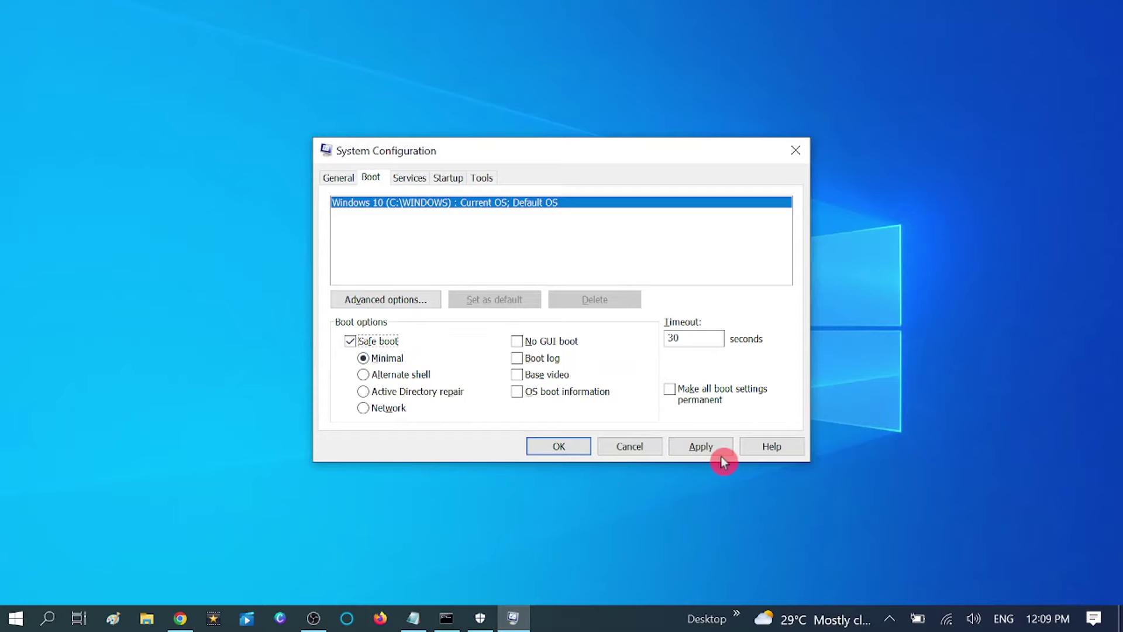
click(700, 448)
click(549, 451)
click(796, 149)
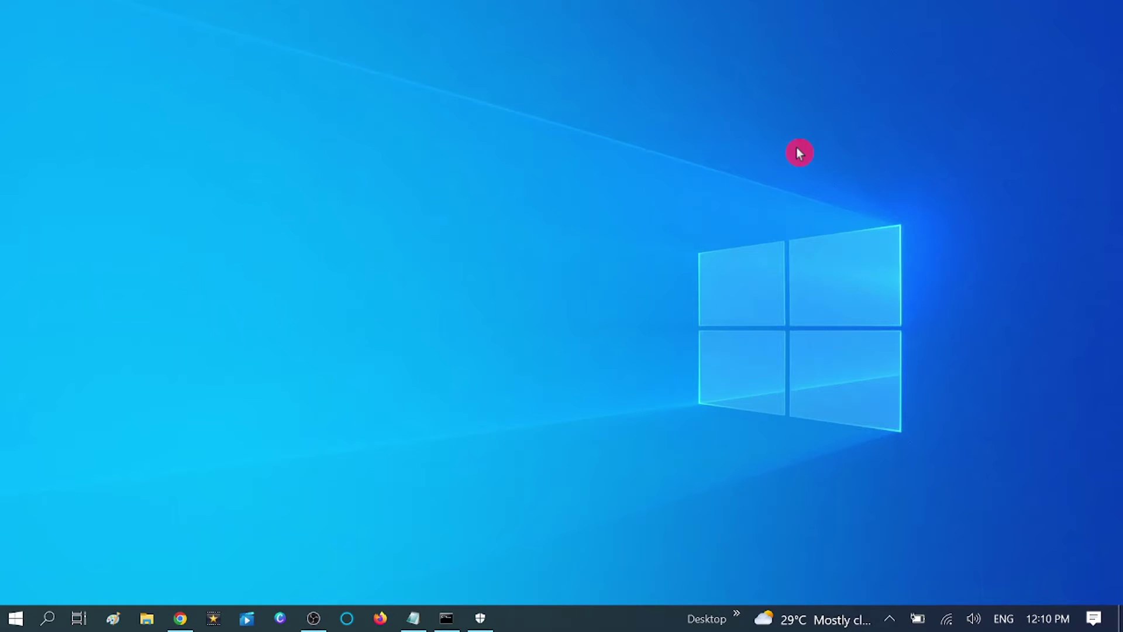